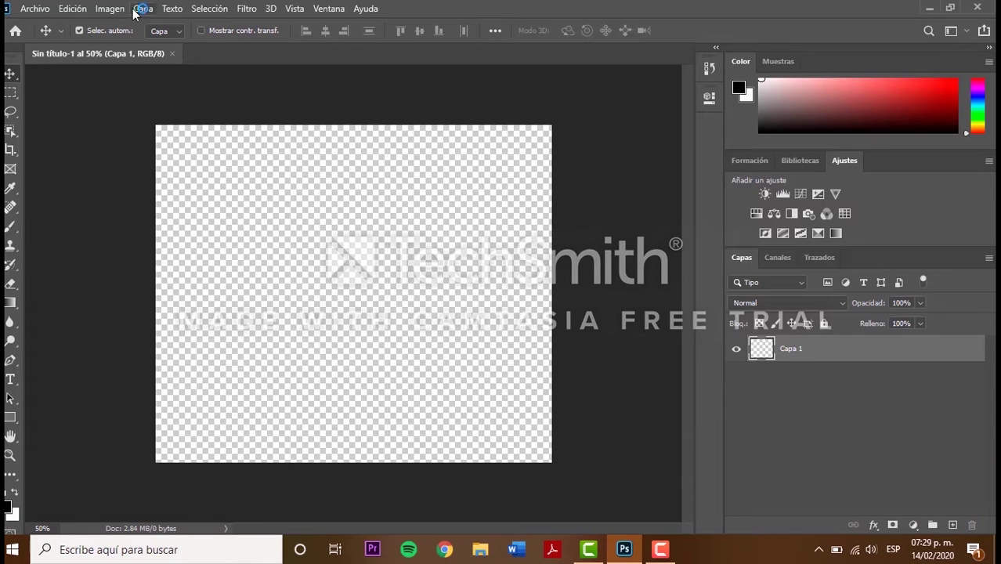
Step: Place the Rehilete pinwheel image as an embedded element
{"action": "left_click", "coordinate": [34, 8]}
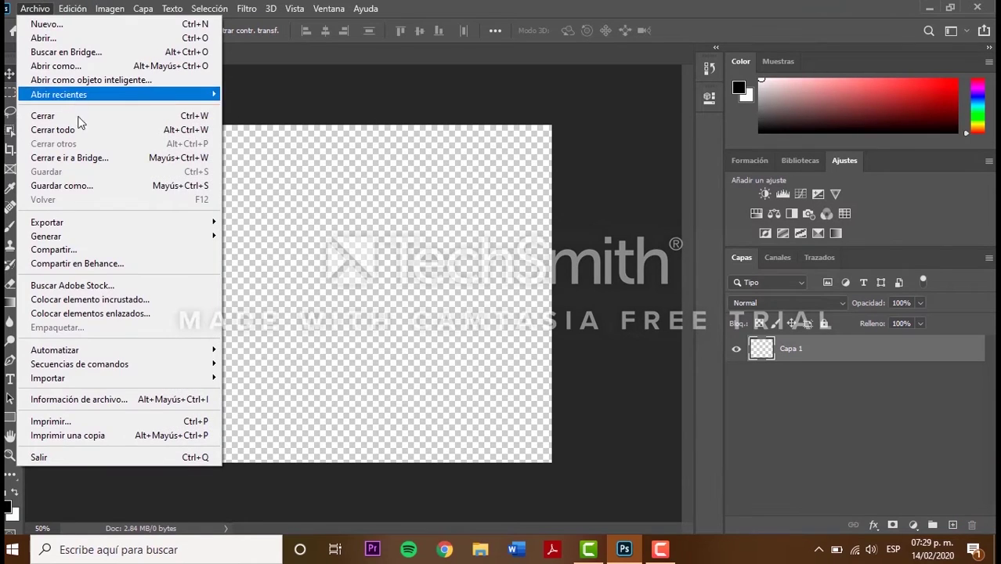
{"action": "left_click", "coordinate": [132, 303]}
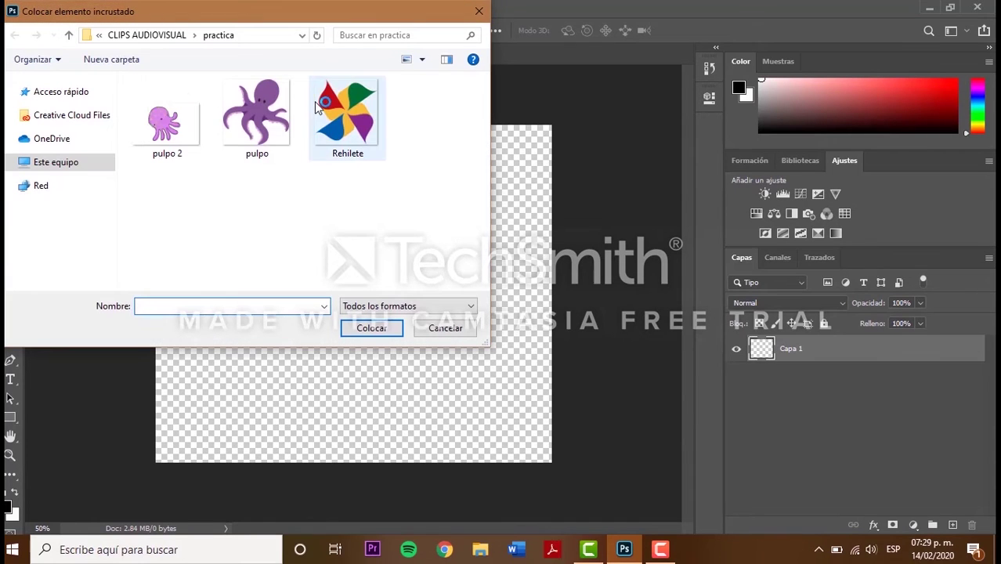
{"action": "left_click", "coordinate": [317, 107]}
{"action": "left_click", "coordinate": [381, 332]}
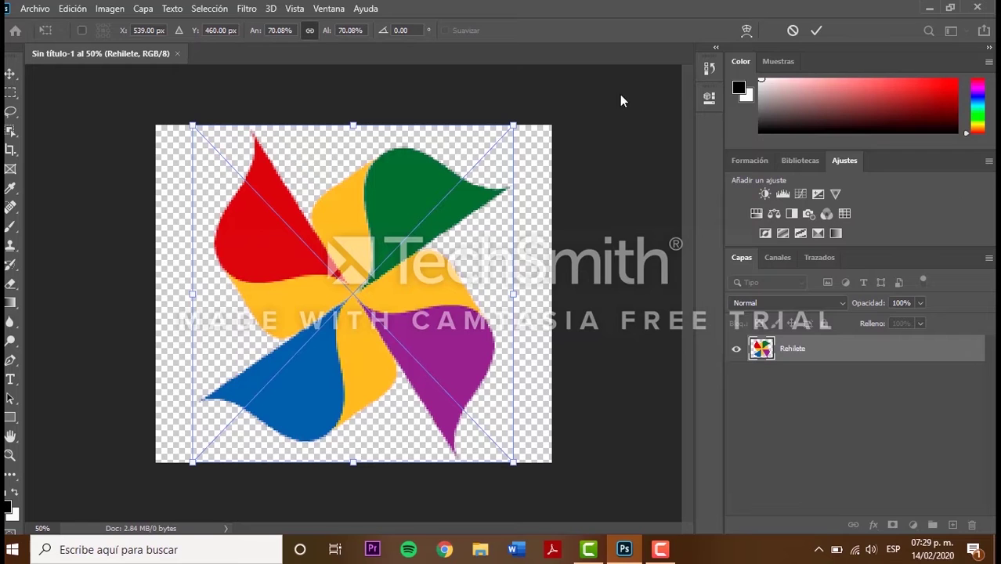
Step: Scale the pinwheel to about 56%, move it up and left, and commit the transform
{"action": "mouse_move", "coordinate": [191, 124]}
{"action": "left_mouse_down"}
{"action": "mouse_move", "coordinate": [250, 197]}
{"action": "mouse_move", "coordinate": [256, 192]}
{"action": "left_mouse_up"}
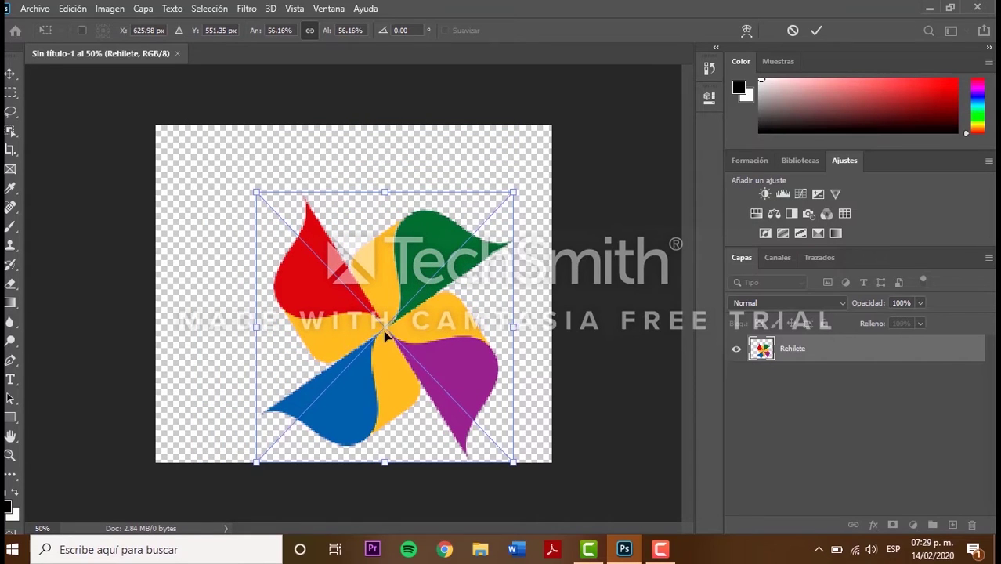
{"action": "left_click_drag", "start_coordinate": [381, 335], "coordinate": [351, 288]}
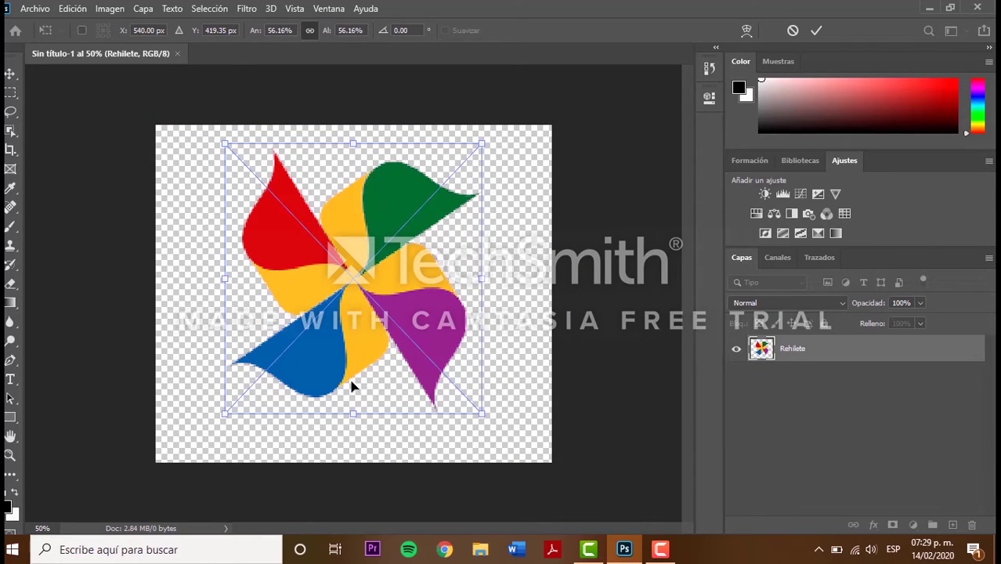
{"action": "key", "text": "Return"}
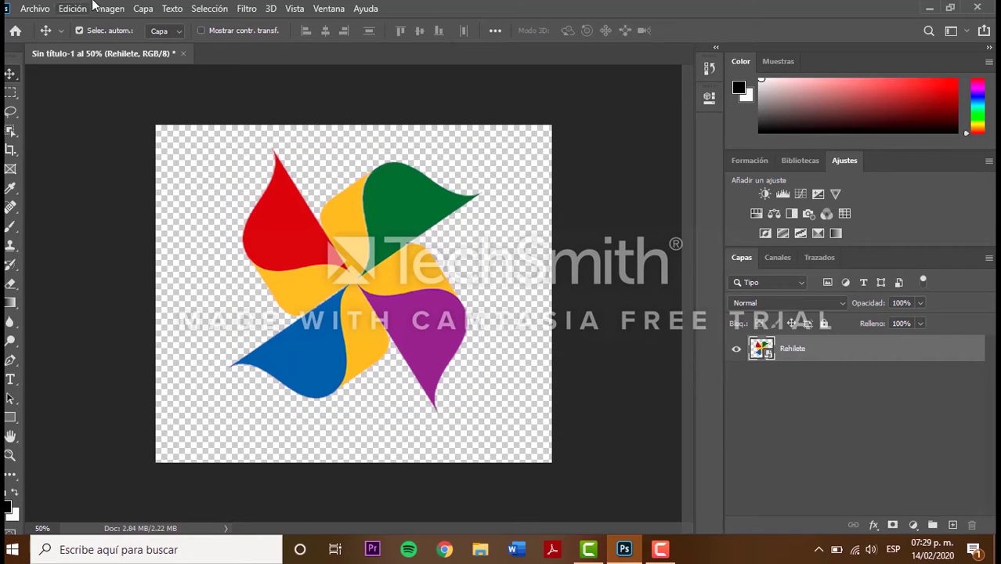
Step: Create a video timeline, enlarge the panel, and expand the Rehilete track to show Transformar, Opacidad, Estilo
{"action": "left_click", "coordinate": [329, 9]}
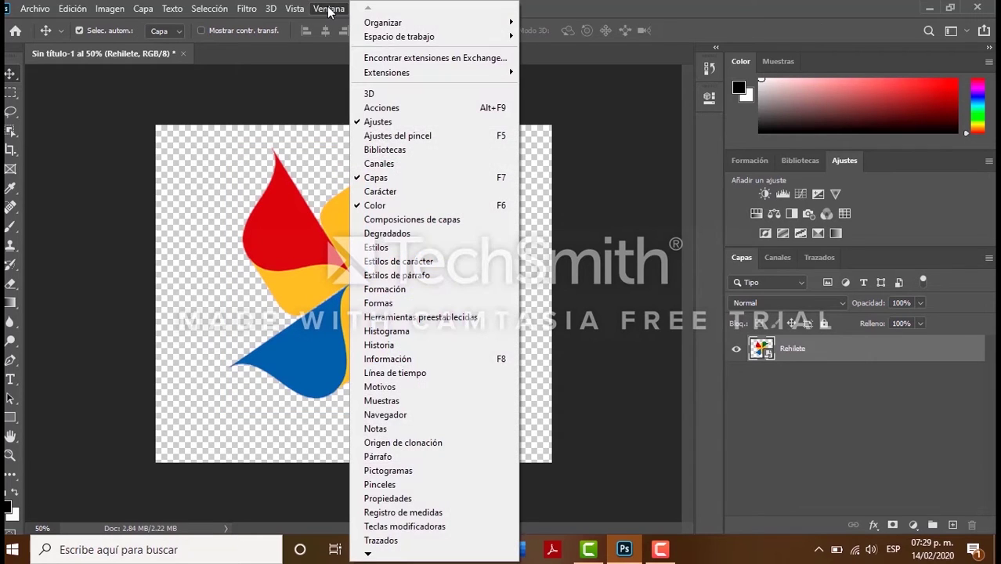
{"action": "left_click", "coordinate": [425, 376]}
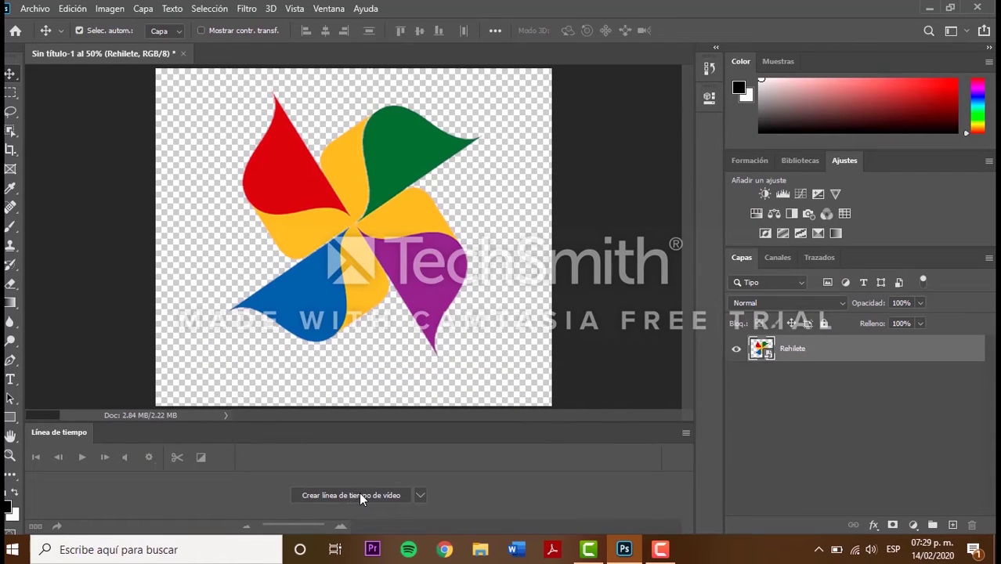
{"action": "left_click", "coordinate": [423, 497]}
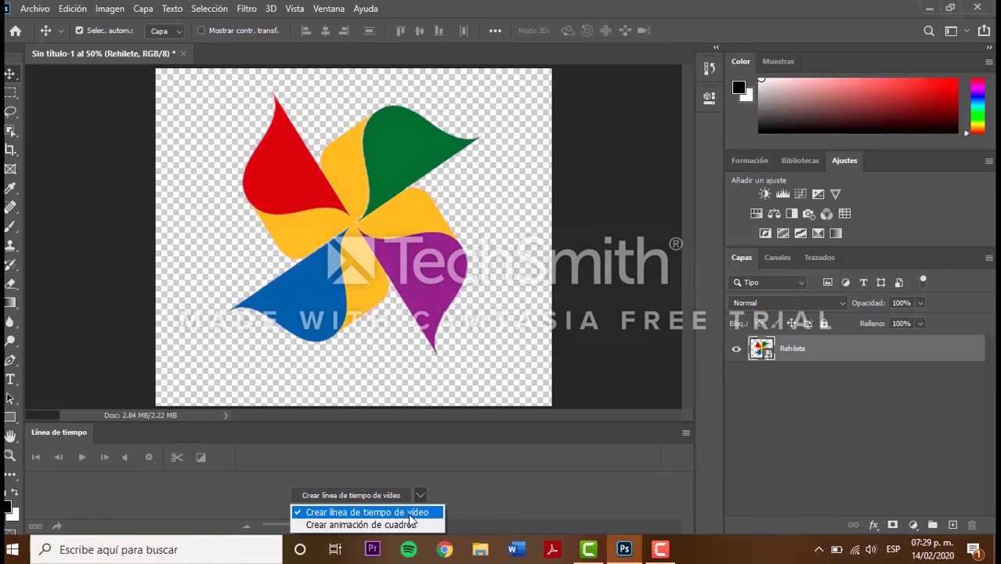
{"action": "left_click", "coordinate": [409, 513]}
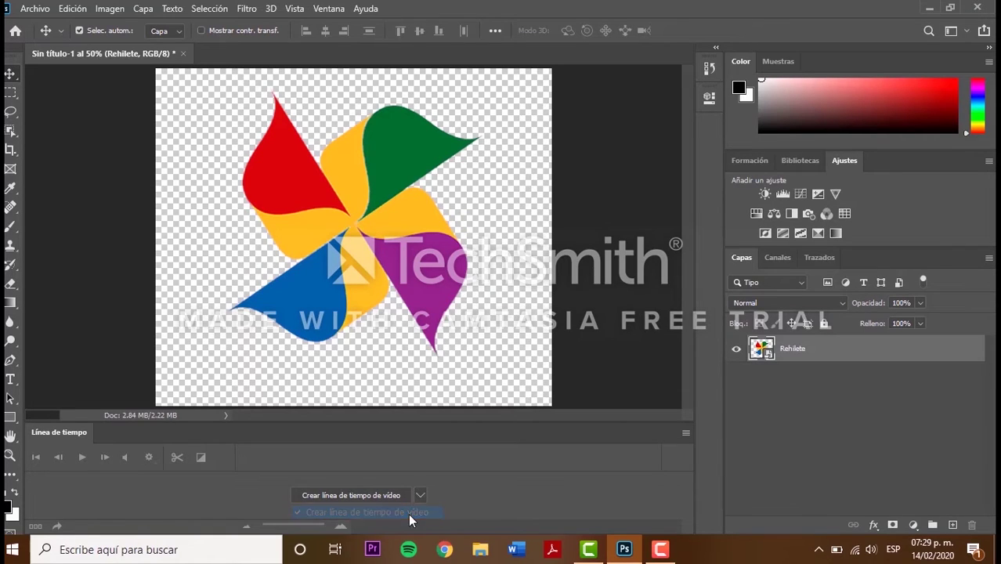
{"action": "left_click", "coordinate": [364, 495]}
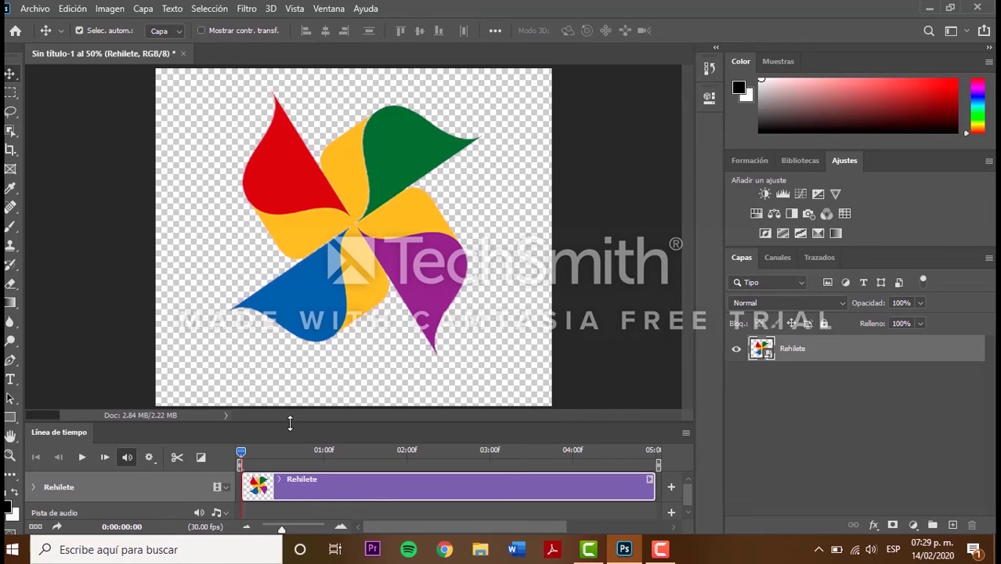
{"action": "left_click_drag", "start_coordinate": [290, 423], "coordinate": [306, 365]}
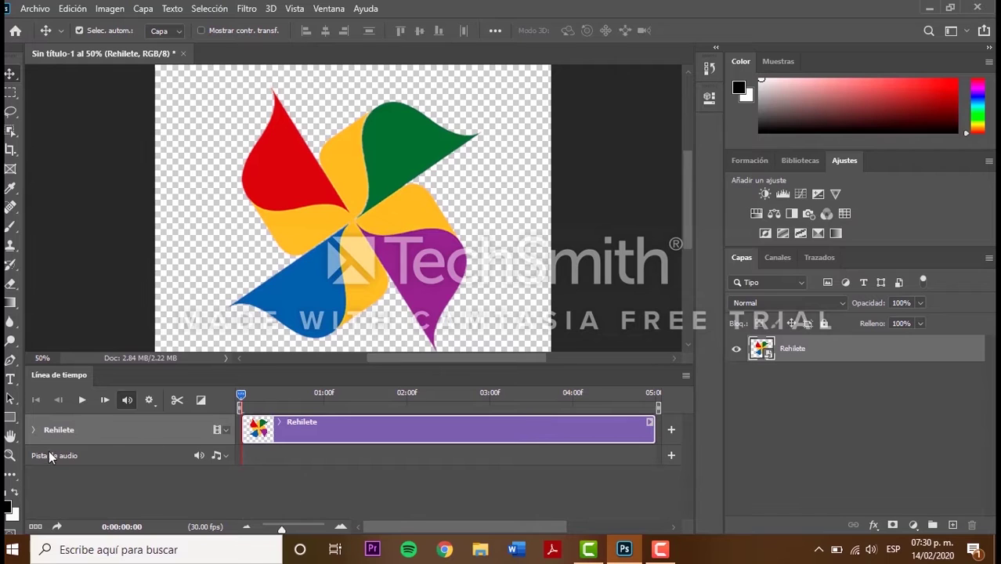
{"action": "left_click", "coordinate": [34, 429]}
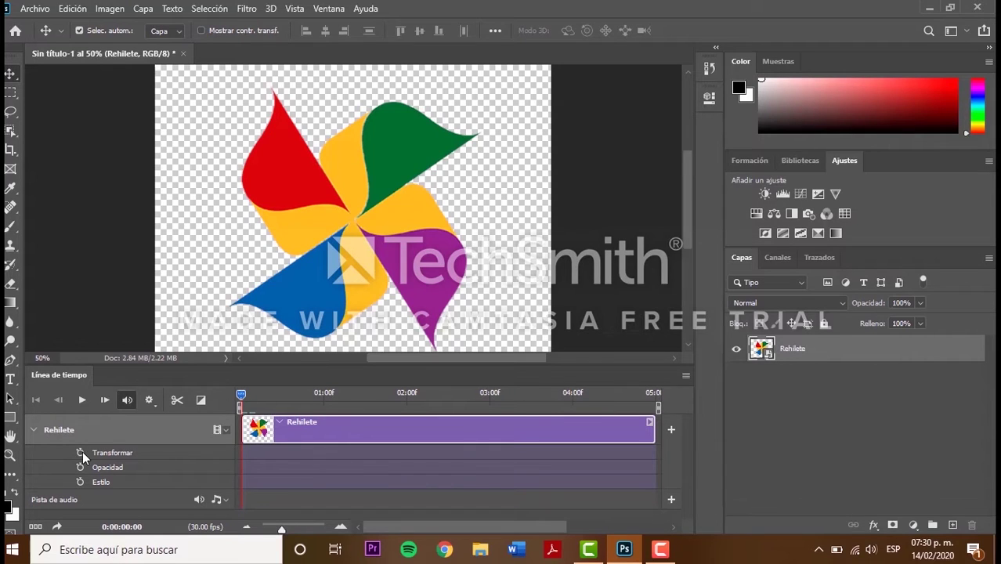
Step: Enable Transformar keyframing and add a keyframe with the pinwheel rotated slightly clockwise
{"action": "left_click", "coordinate": [251, 392]}
{"action": "left_click", "coordinate": [81, 452]}
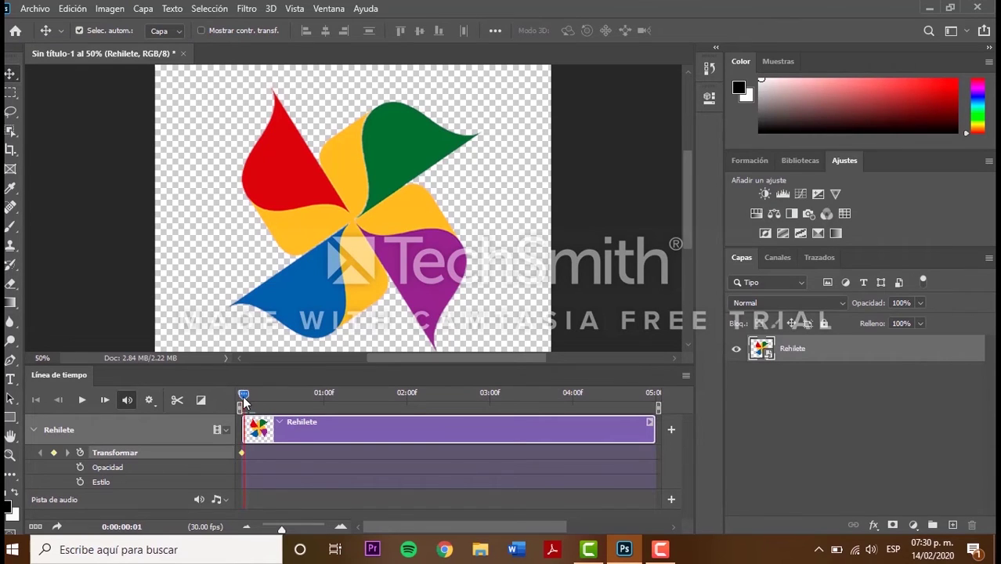
{"action": "left_click_drag", "start_coordinate": [246, 399], "coordinate": [249, 395]}
{"action": "key", "text": "ctrl+t"}
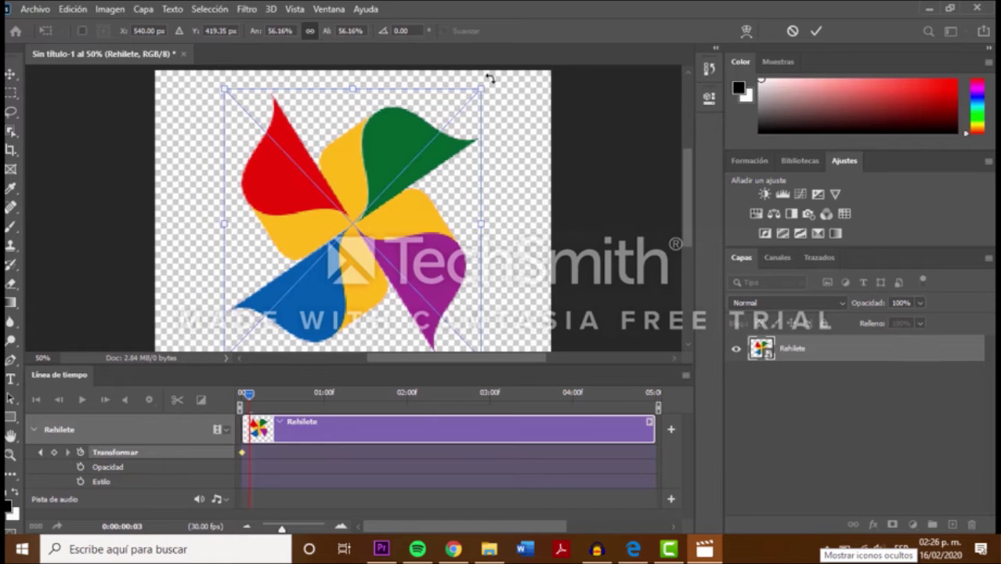
{"action": "left_click_drag", "start_coordinate": [488, 78], "coordinate": [503, 114]}
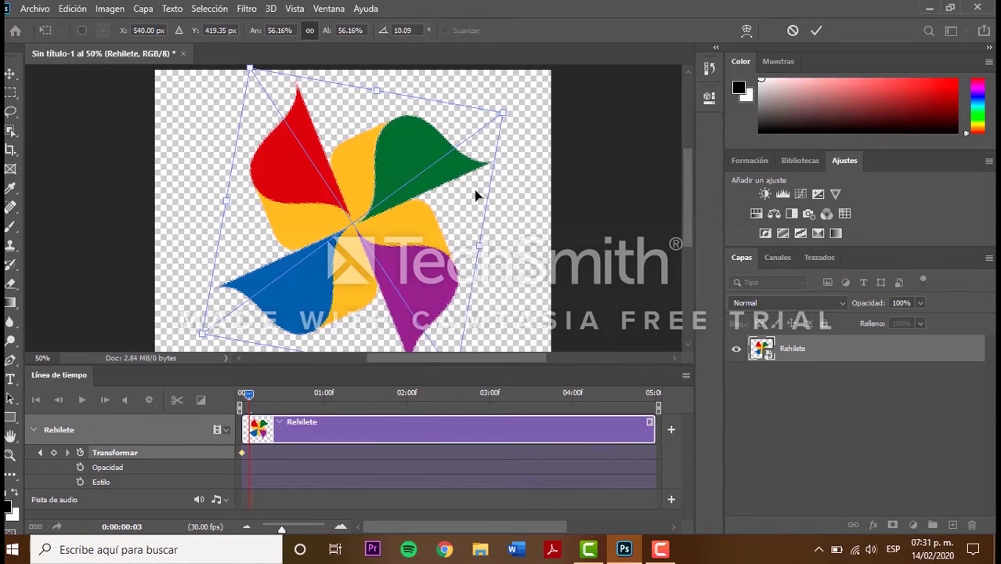
{"action": "key", "text": "Return"}
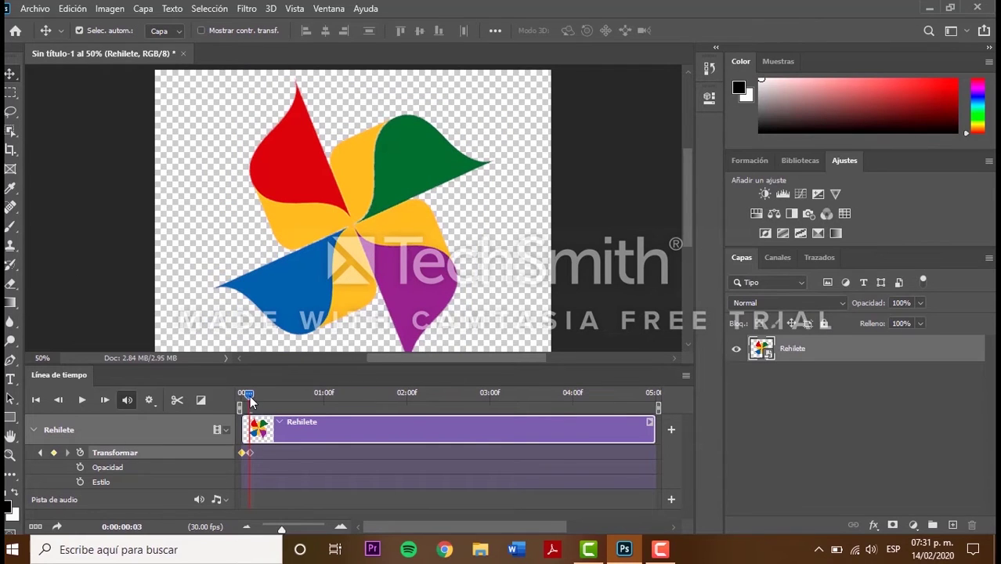
Step: At frame 6, rotate the pinwheel further to about 56°
{"action": "left_click_drag", "start_coordinate": [250, 396], "coordinate": [259, 397]}
{"action": "key", "text": "ctrl+t"}
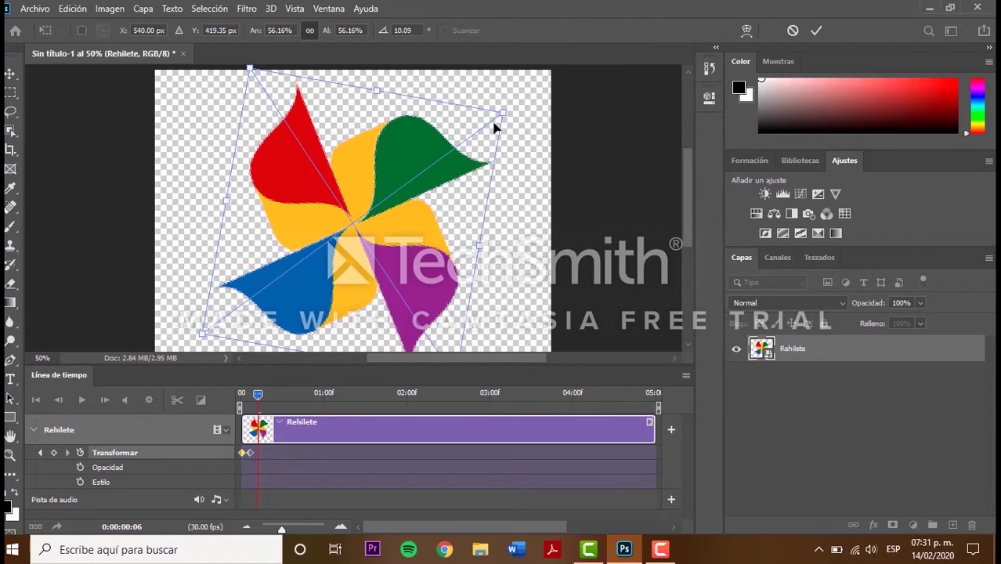
{"action": "left_click_drag", "start_coordinate": [494, 127], "coordinate": [527, 234]}
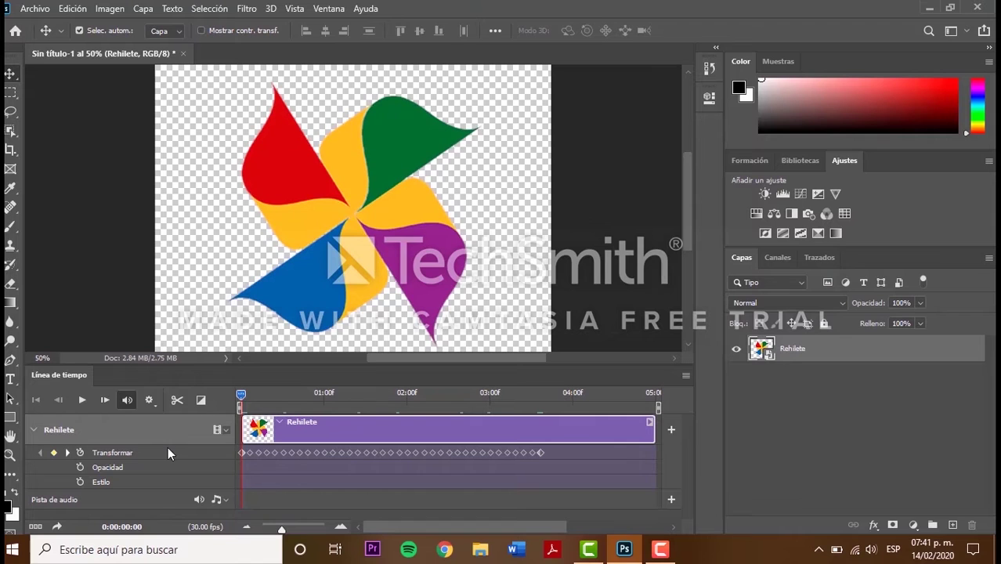
Step: Preview the spin, stop at 3 seconds 27 frames, and trim the clip end there
{"action": "key", "text": "space"}
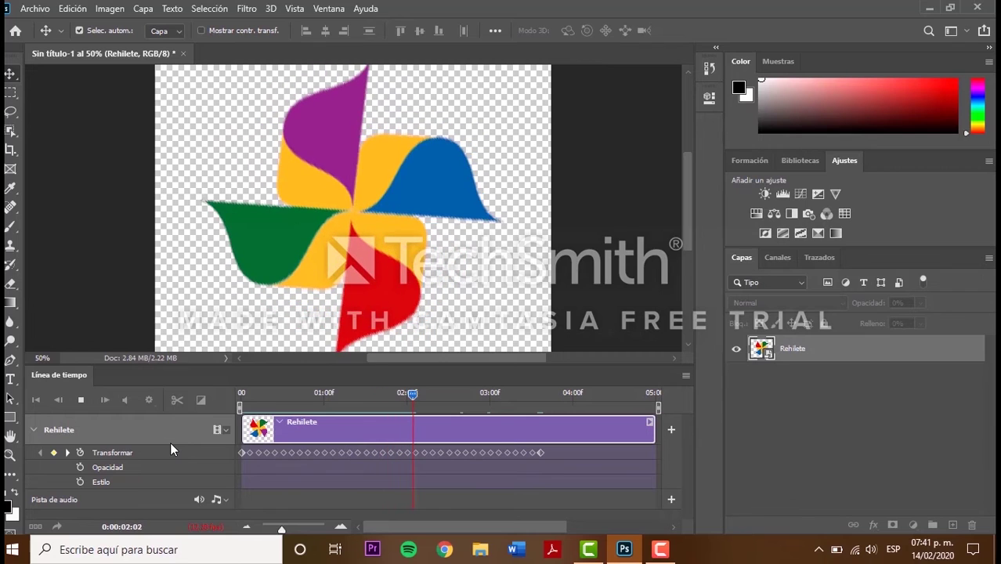
{"action": "key", "text": "space"}
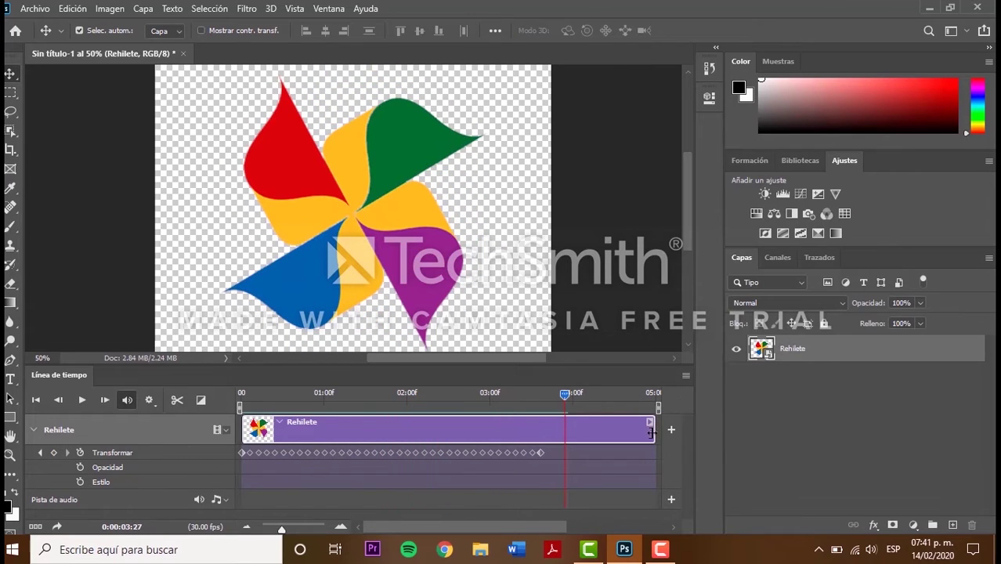
{"action": "left_click_drag", "start_coordinate": [652, 432], "coordinate": [548, 431]}
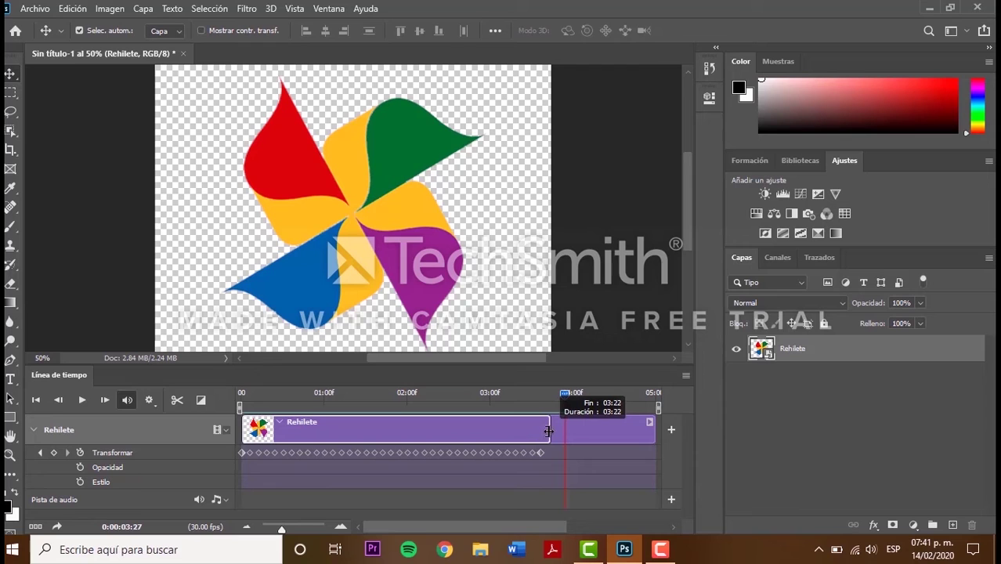
Step: Export via Save for Web as GIF with Opciones de repetición set to Infinito, then choose Guardar
{"action": "left_click", "coordinate": [35, 8]}
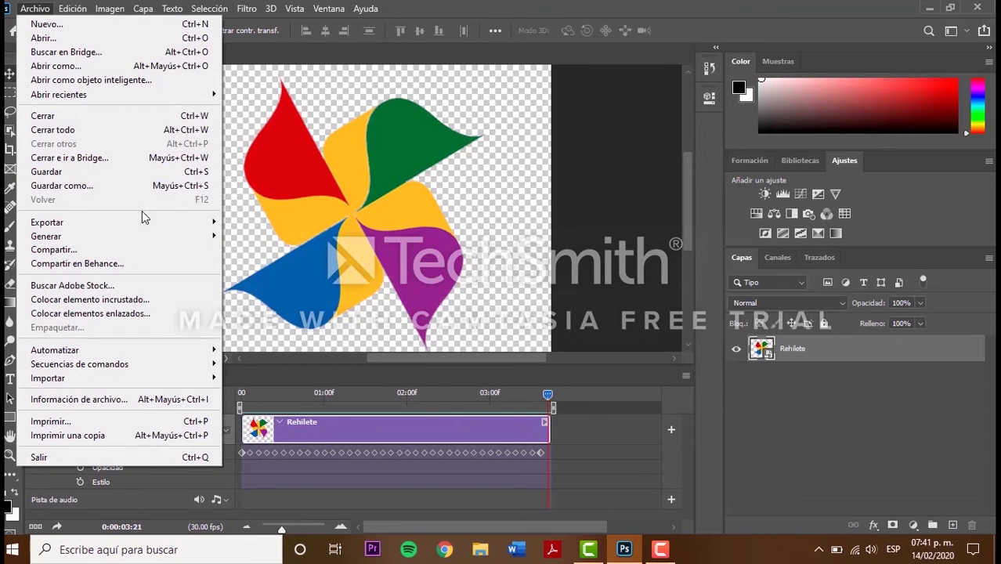
{"action": "mouse_move", "coordinate": [47, 222]}
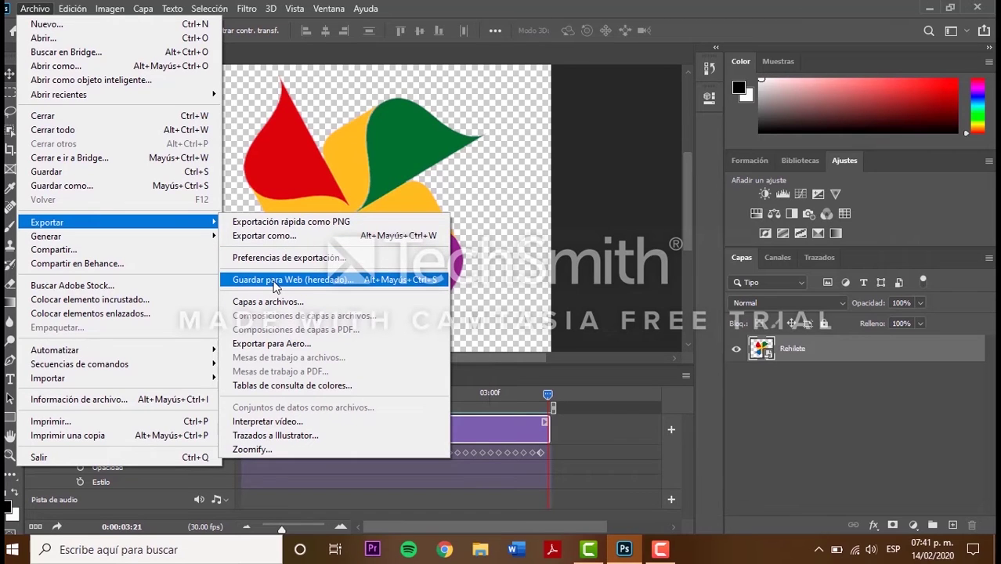
{"action": "left_click", "coordinate": [273, 283]}
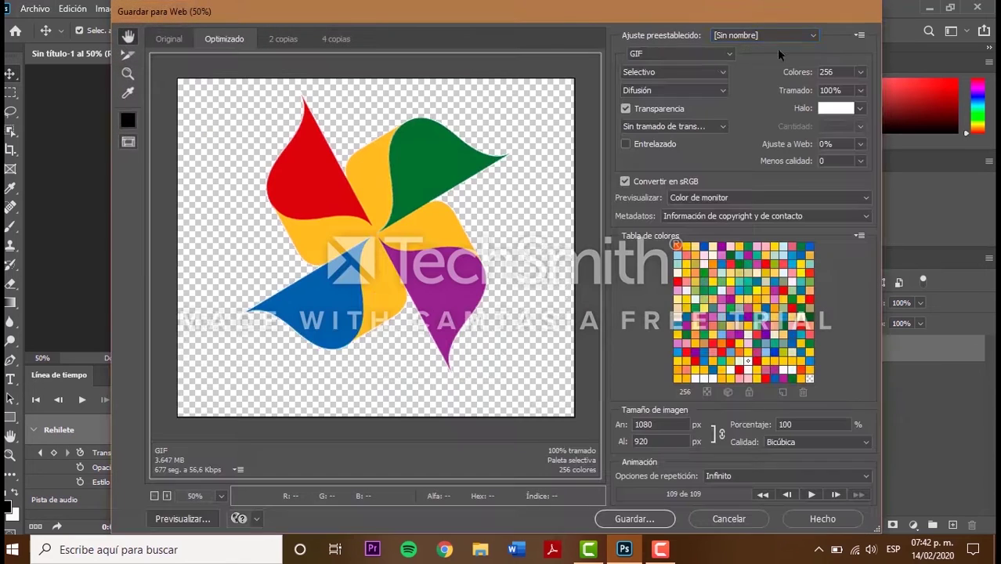
{"action": "left_click", "coordinate": [728, 55]}
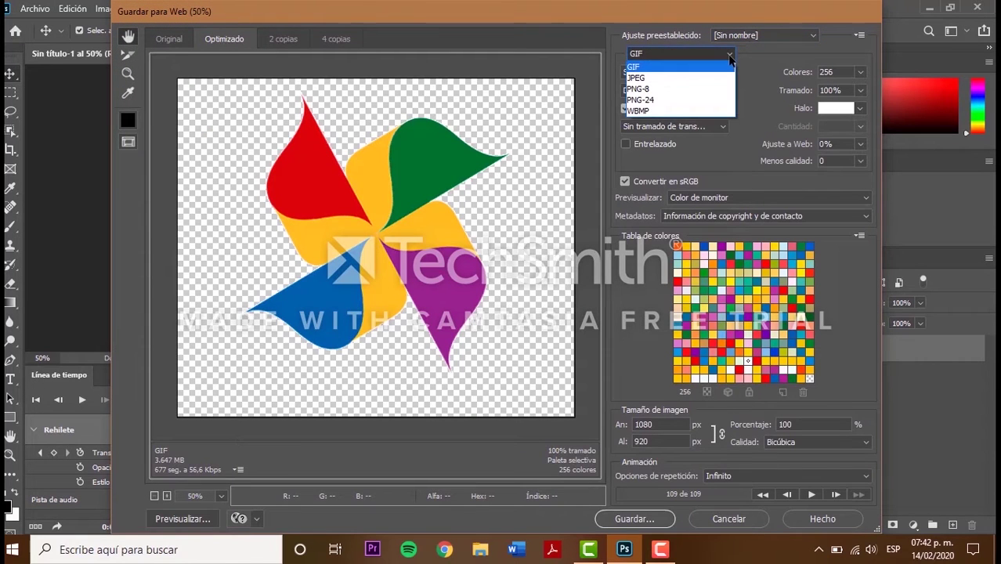
{"action": "left_click", "coordinate": [729, 56]}
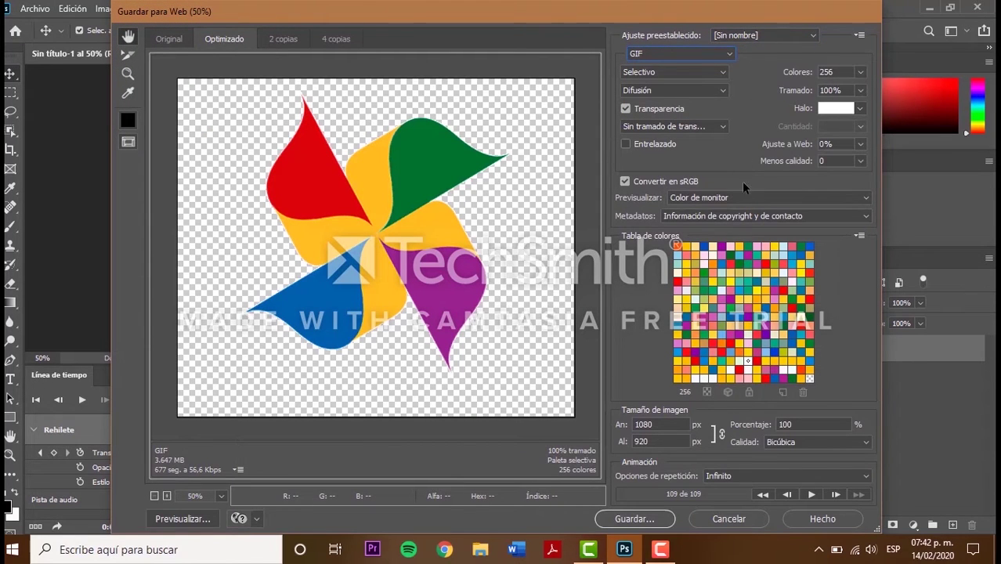
{"action": "left_click", "coordinate": [758, 475]}
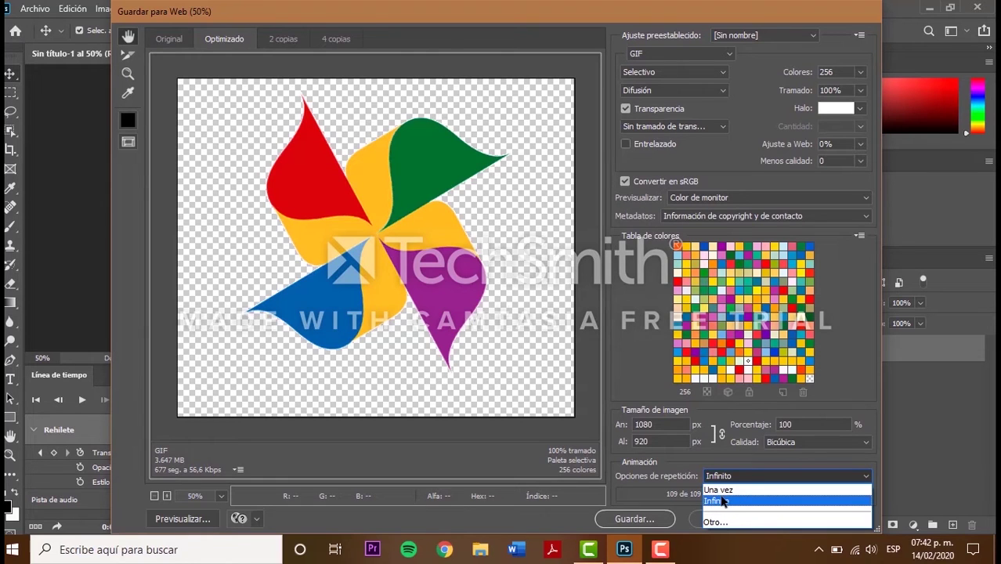
{"action": "left_click", "coordinate": [735, 501]}
{"action": "left_click", "coordinate": [631, 518]}
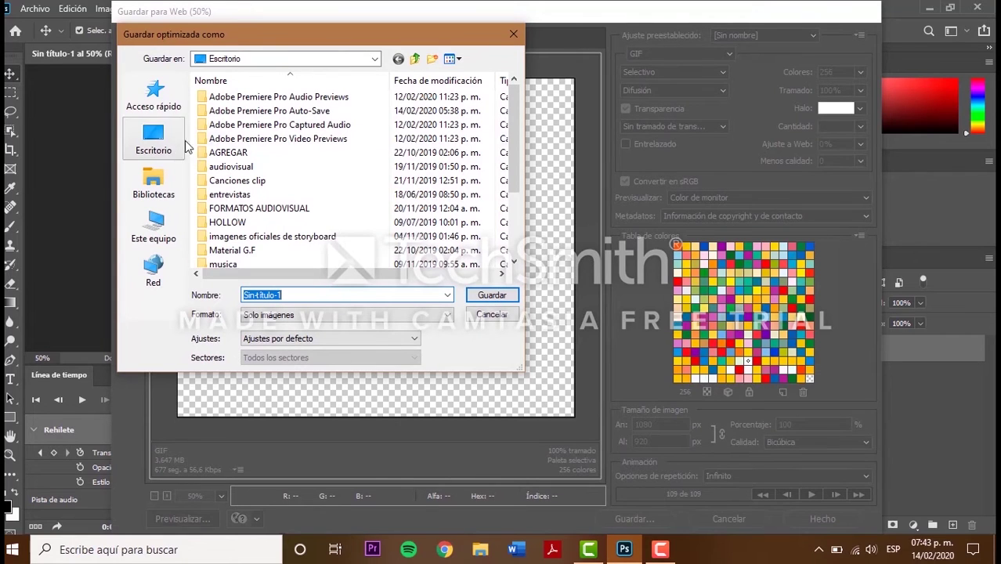
Step: Save the GIF to Escritorio as rehilete
{"action": "left_click", "coordinate": [154, 139]}
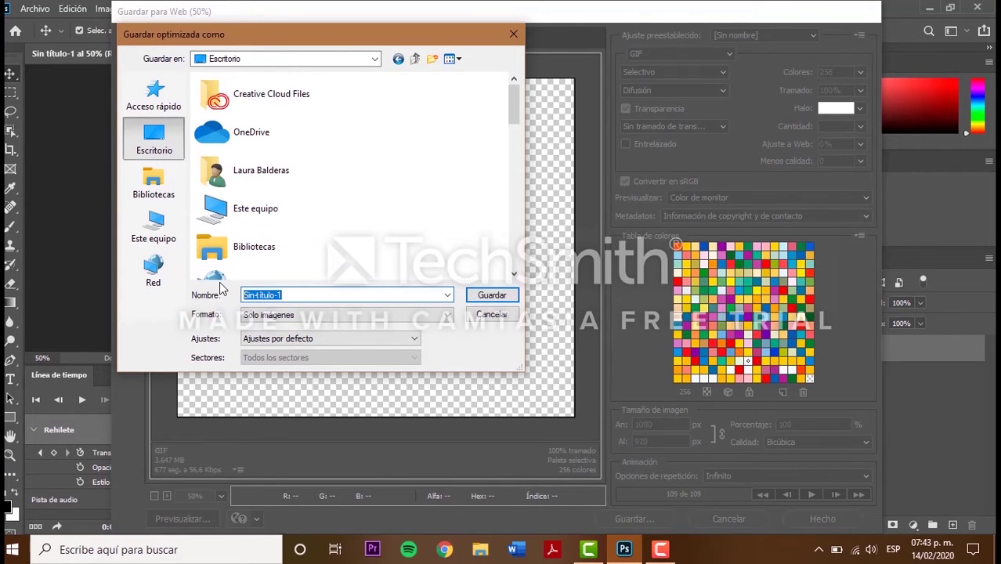
{"action": "type", "text": "Rehilete gif"}
{"action": "left_click", "coordinate": [491, 295]}
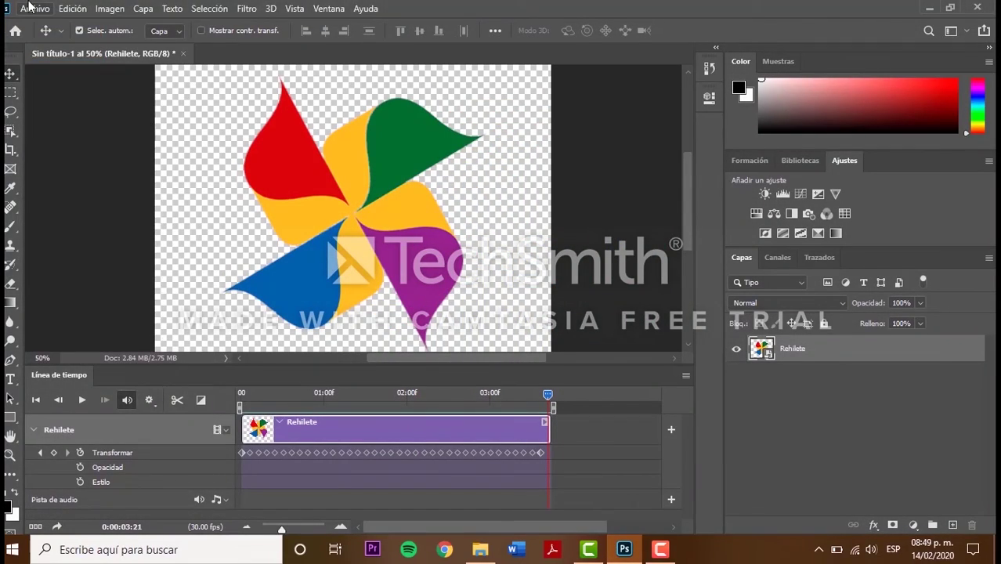
Step: Create a new blank document and set the zoom to 50%
{"action": "left_click", "coordinate": [32, 8]}
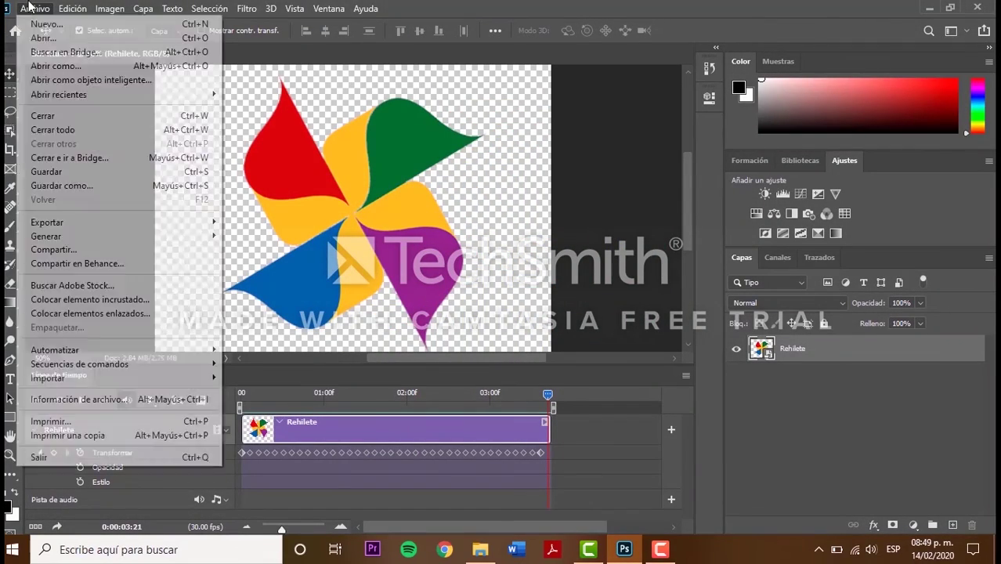
{"action": "left_click", "coordinate": [35, 19]}
{"action": "type", "text": "50"}
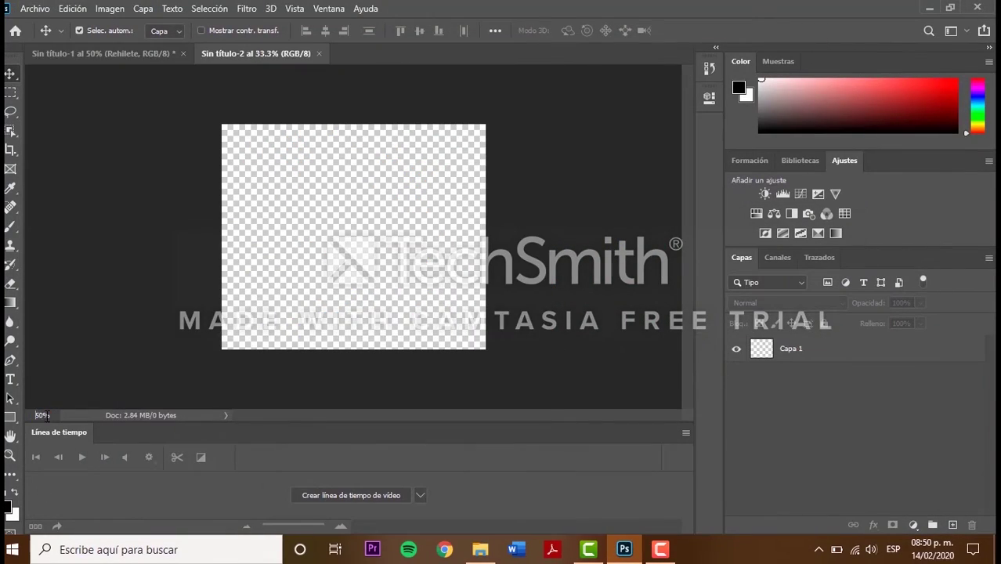
{"action": "key", "text": "Return"}
Step: Place the pulpo 2 octopus image on the canvas, discarding a stray rotation
{"action": "left_click", "coordinate": [31, 8]}
{"action": "left_click", "coordinate": [86, 298]}
{"action": "double_click", "coordinate": [166, 152]}
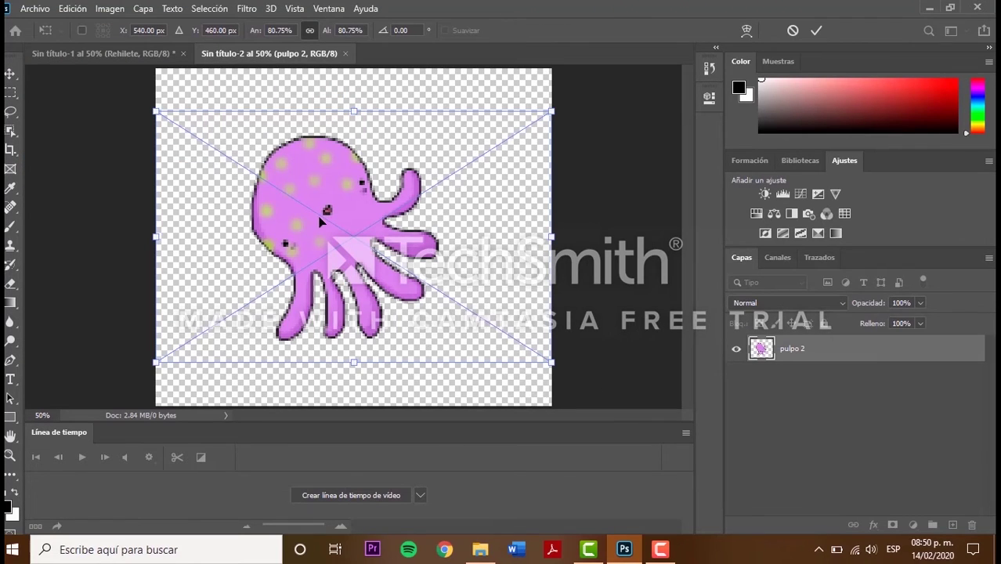
{"action": "mouse_move", "coordinate": [179, 88]}
{"action": "left_mouse_down"}
{"action": "mouse_move", "coordinate": [321, 92]}
{"action": "mouse_move", "coordinate": [334, 81]}
{"action": "left_mouse_up"}
{"action": "key", "text": "Escape"}
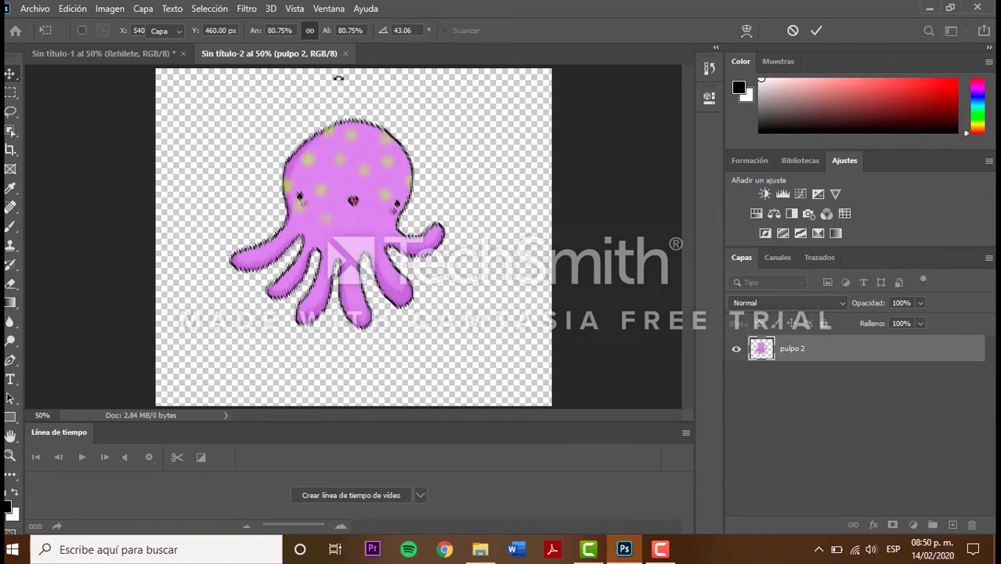
{"action": "key", "text": "ctrl+z"}
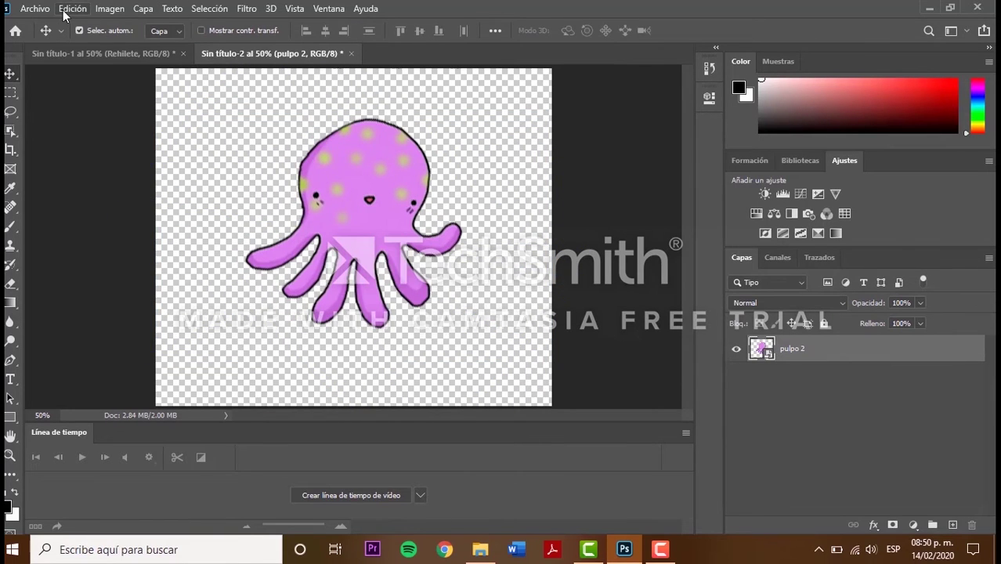
Step: Start Deformación de posición libre on the octopus, pinning its left side and turning the mesh
{"action": "left_click", "coordinate": [69, 8]}
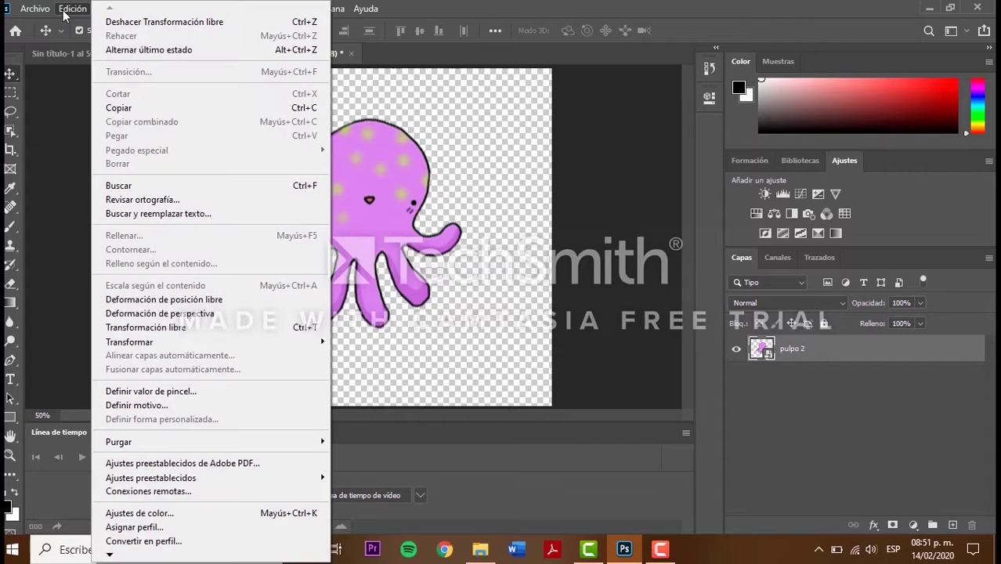
{"action": "left_click", "coordinate": [209, 302]}
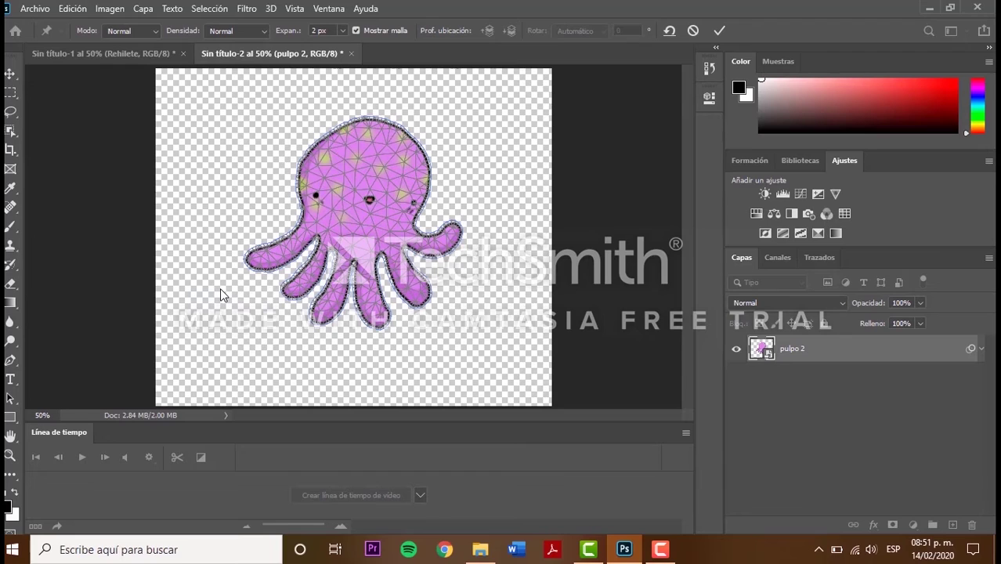
{"action": "left_click", "coordinate": [306, 212]}
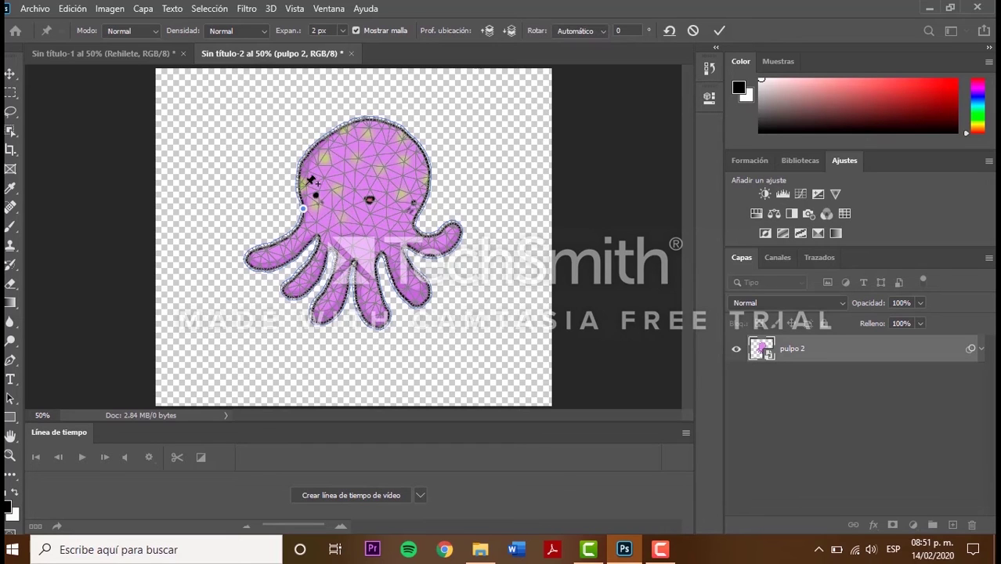
{"action": "mouse_move", "coordinate": [368, 200]}
{"action": "left_mouse_down"}
{"action": "mouse_move", "coordinate": [358, 253]}
{"action": "mouse_move", "coordinate": [347, 250]}
{"action": "mouse_move", "coordinate": [339, 154]}
{"action": "left_mouse_up"}
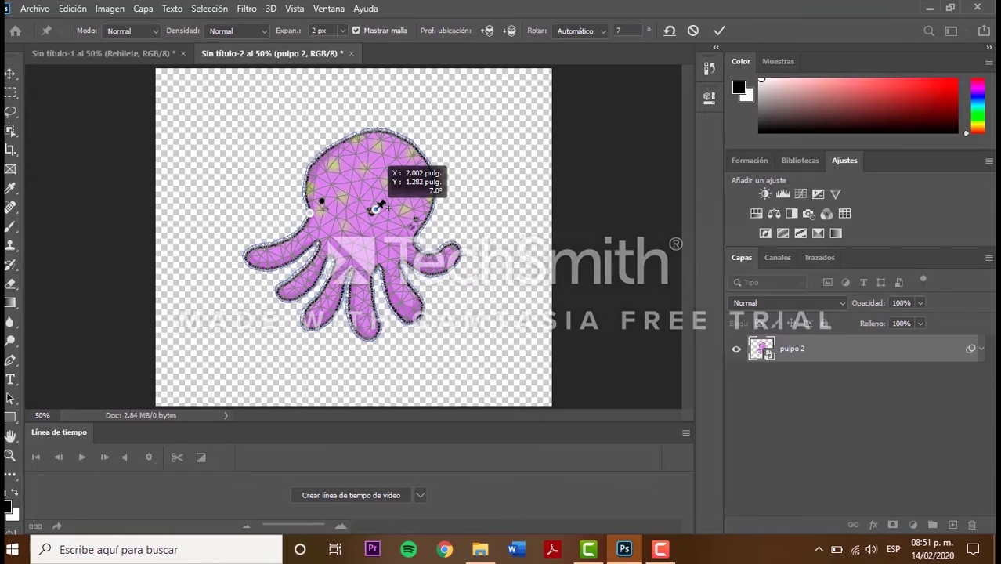
Step: Add pins around the octopus head outline and right side, then commit the warp
{"action": "left_click", "coordinate": [310, 163]}
{"action": "left_click", "coordinate": [345, 131]}
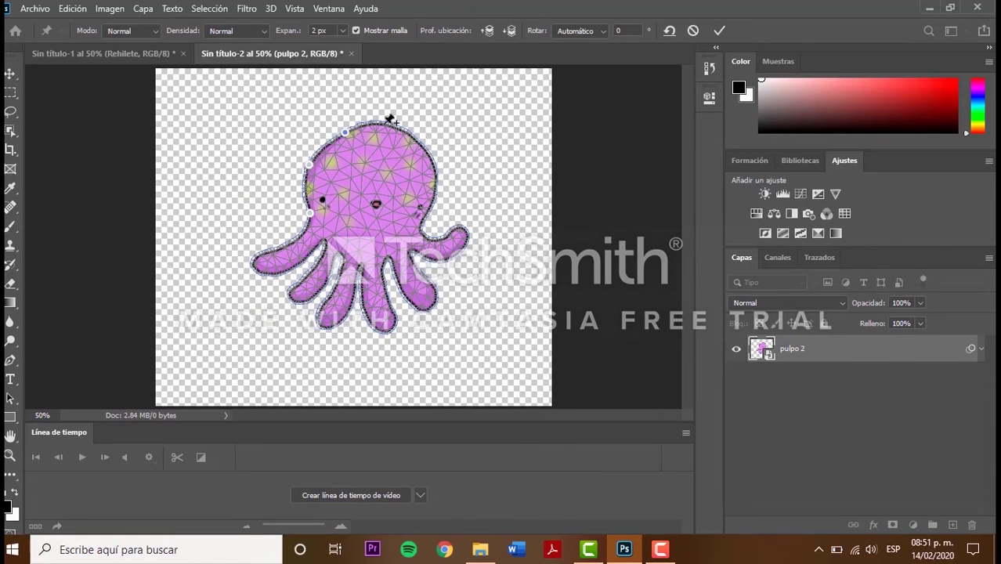
{"action": "left_click", "coordinate": [384, 124]}
{"action": "left_click", "coordinate": [420, 141]}
{"action": "left_click", "coordinate": [436, 180]}
{"action": "left_click", "coordinate": [424, 213]}
{"action": "left_click", "coordinate": [421, 224]}
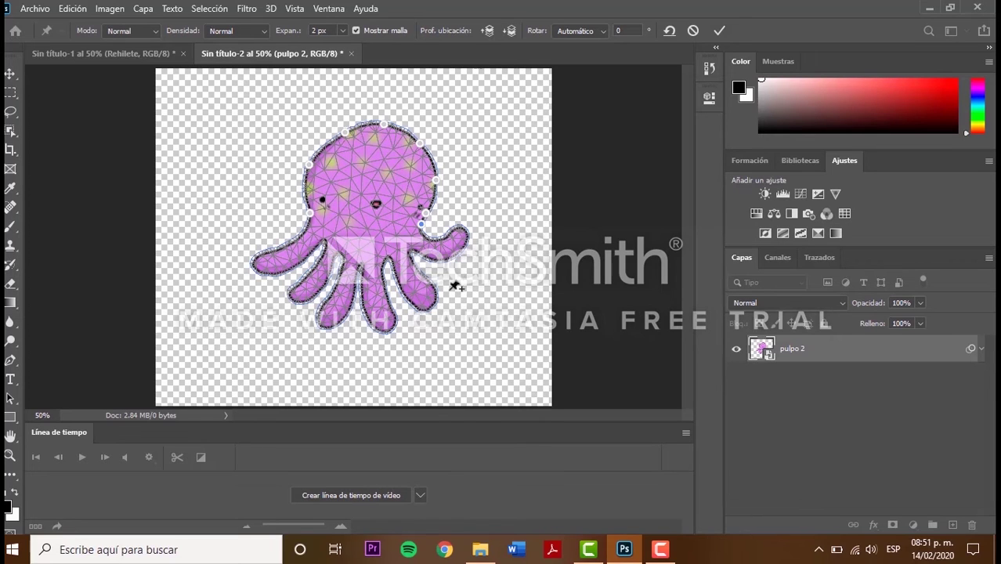
{"action": "key", "text": "Return"}
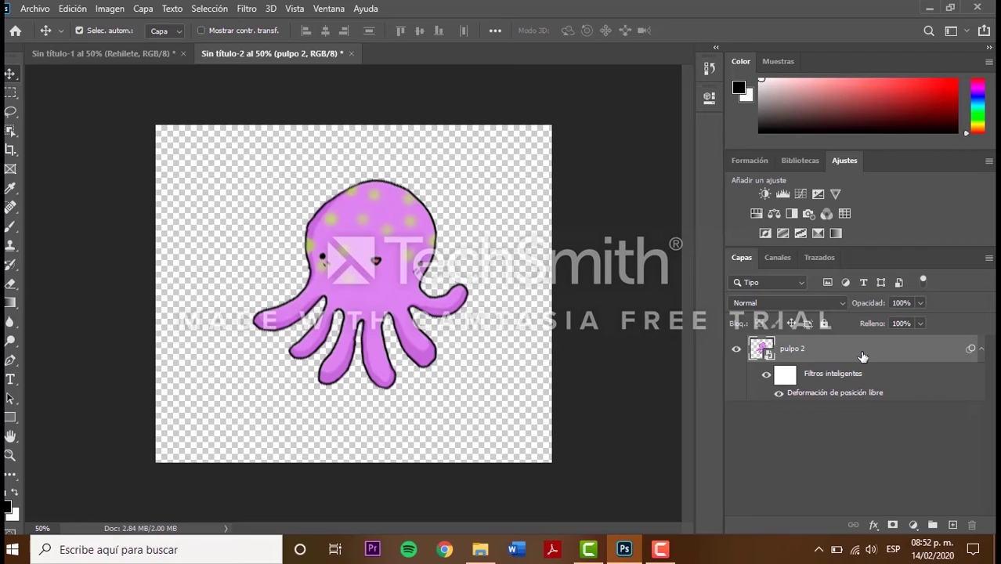
Step: Duplicate pulpo 2 with Ctrl+J and select the new pulpo 2 copia layer
{"action": "key", "text": "ctrl+j"}
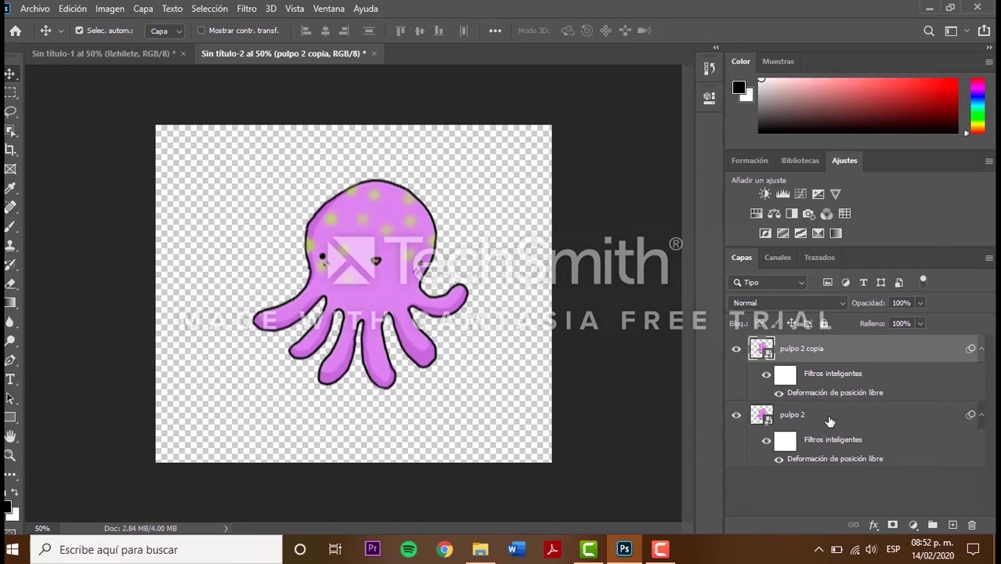
{"action": "left_click", "coordinate": [810, 419]}
{"action": "right_click", "coordinate": [810, 419]}
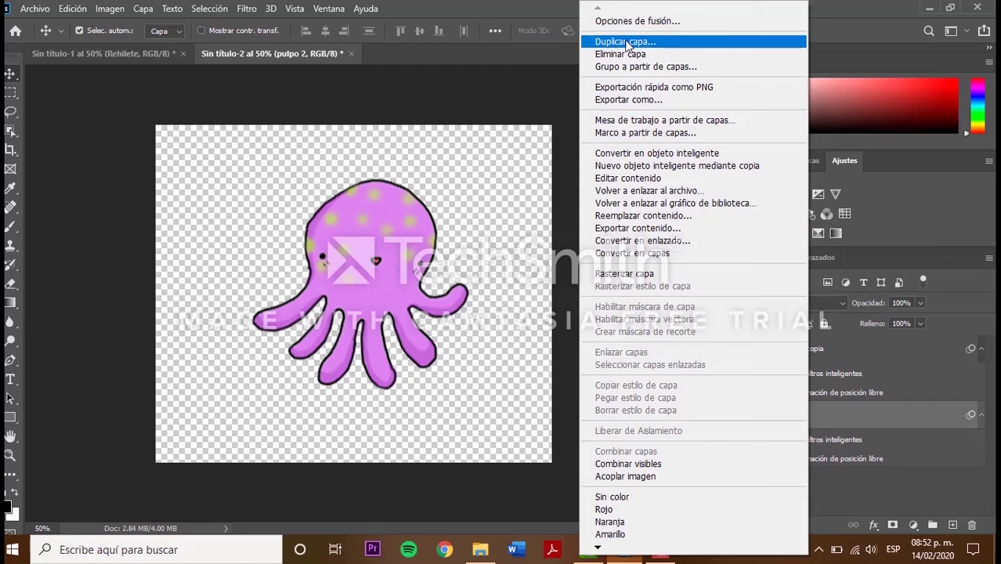
{"action": "left_click", "coordinate": [865, 417]}
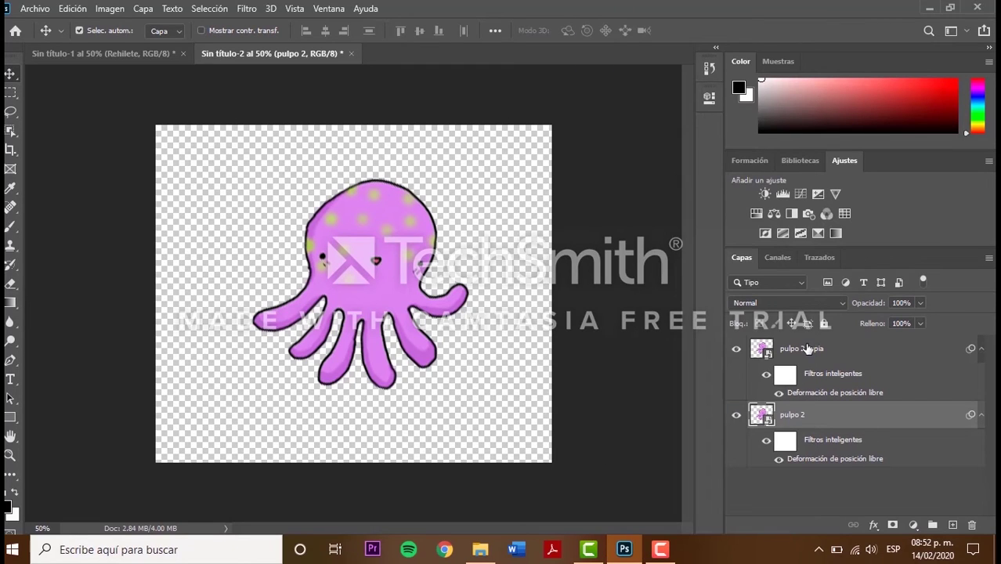
{"action": "left_click", "coordinate": [807, 350]}
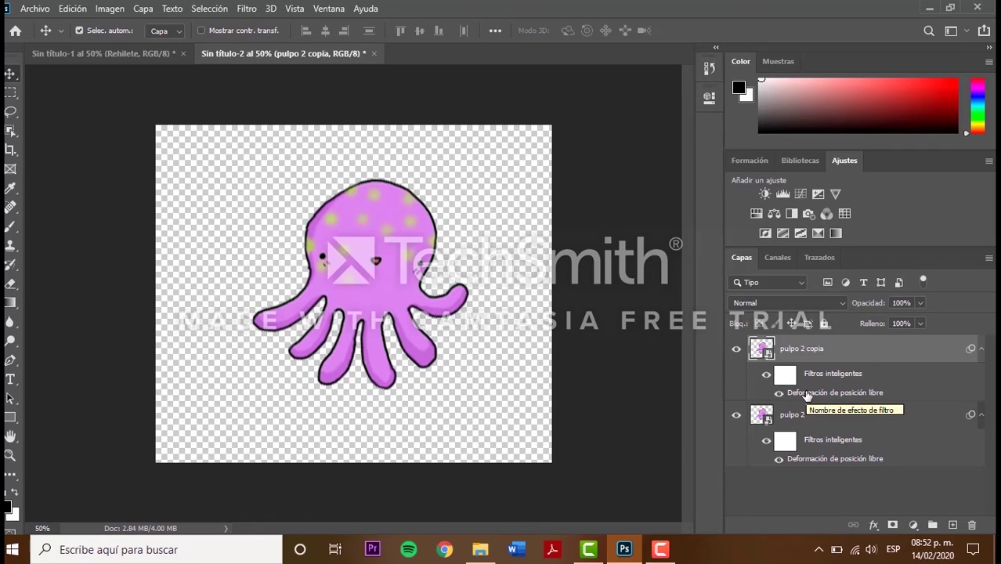
Step: Reopen the puppet warp on the copied octopus and pin points along its tentacles
{"action": "double_click", "coordinate": [806, 393]}
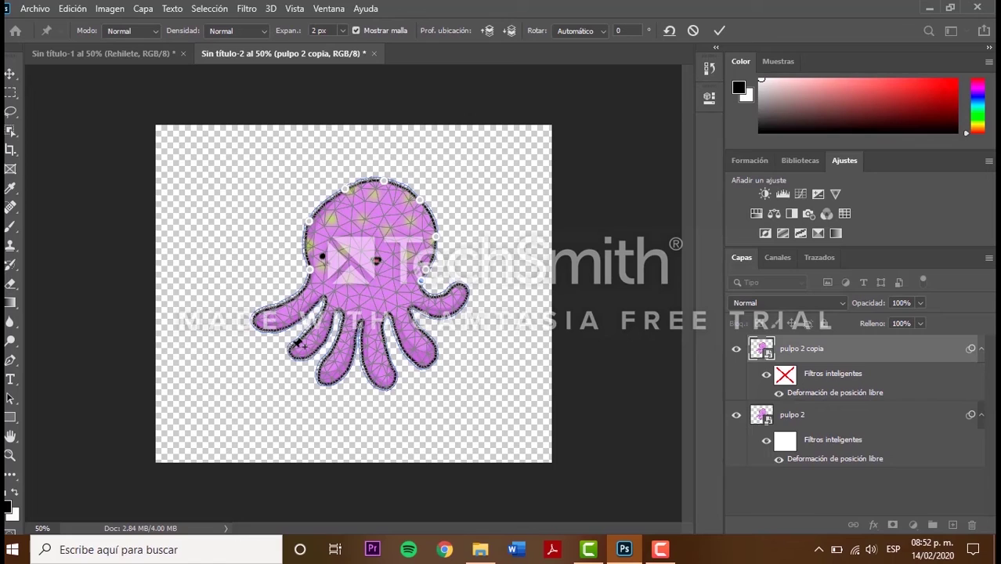
{"action": "left_click", "coordinate": [281, 303]}
{"action": "left_click", "coordinate": [254, 326]}
{"action": "left_click", "coordinate": [307, 334]}
{"action": "left_click", "coordinate": [331, 353]}
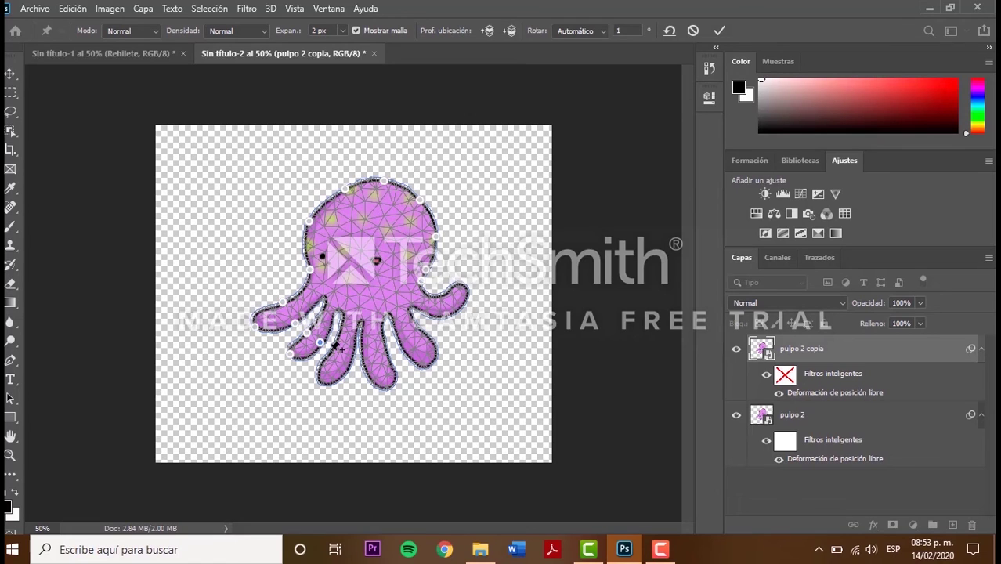
{"action": "left_click", "coordinate": [347, 368]}
{"action": "left_click", "coordinate": [389, 386]}
{"action": "left_click", "coordinate": [405, 348]}
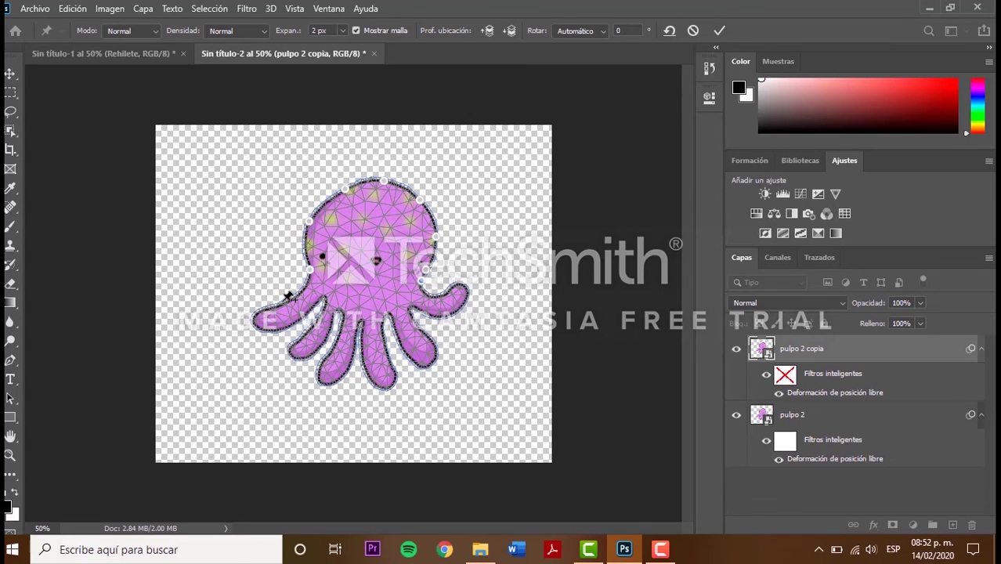
{"action": "left_click", "coordinate": [319, 342]}
{"action": "left_click", "coordinate": [331, 353]}
{"action": "left_click", "coordinate": [365, 368]}
{"action": "left_click", "coordinate": [389, 386]}
{"action": "left_click", "coordinate": [422, 333]}
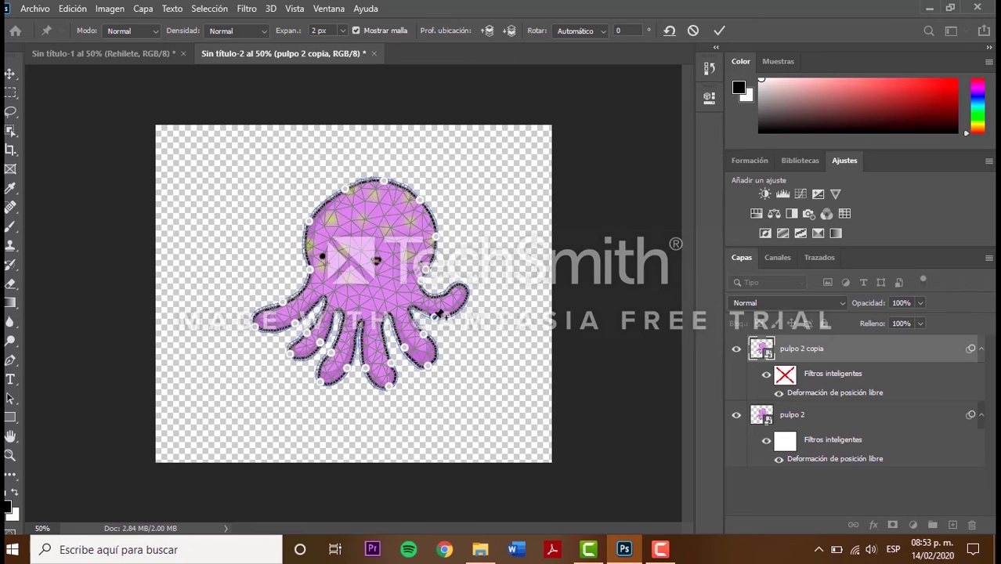
{"action": "left_click", "coordinate": [463, 287]}
Step: Bend the left tentacle into a new pose and commit the warp
{"action": "left_click_drag", "start_coordinate": [285, 307], "coordinate": [287, 298]}
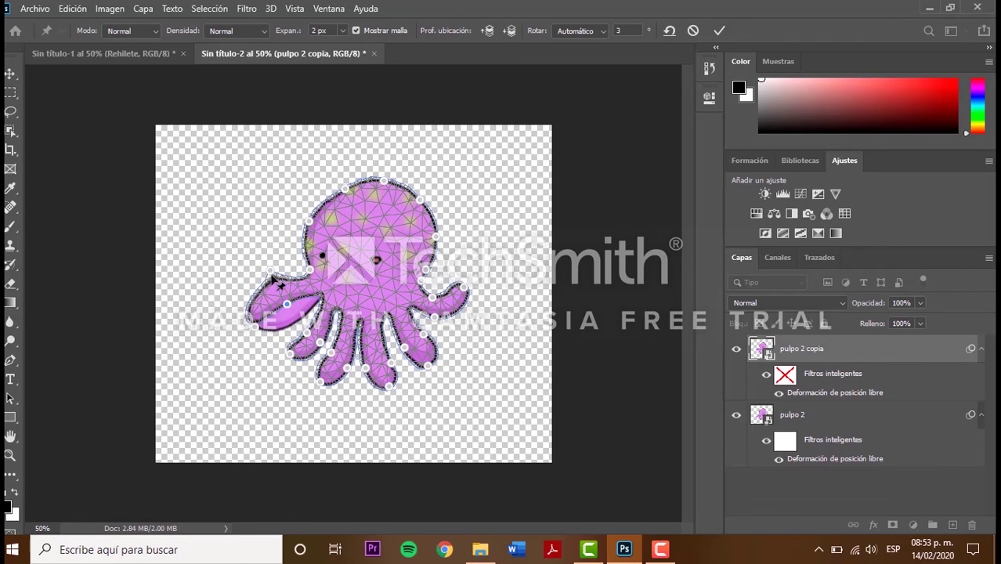
{"action": "mouse_move", "coordinate": [286, 299]}
{"action": "left_mouse_down"}
{"action": "mouse_move", "coordinate": [252, 335]}
{"action": "mouse_move", "coordinate": [304, 332]}
{"action": "mouse_move", "coordinate": [301, 351]}
{"action": "mouse_move", "coordinate": [437, 293]}
{"action": "left_mouse_up"}
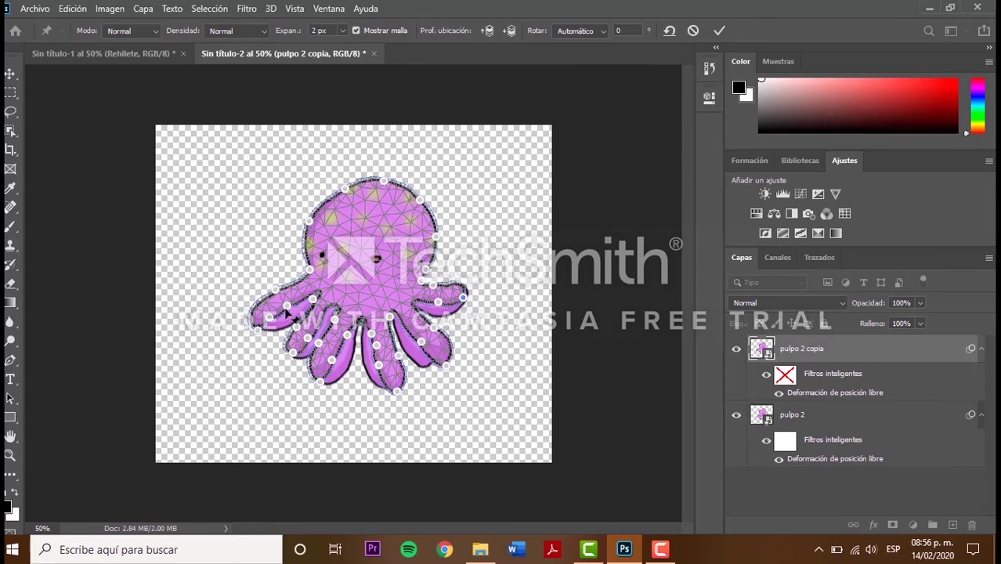
{"action": "key", "text": "Return"}
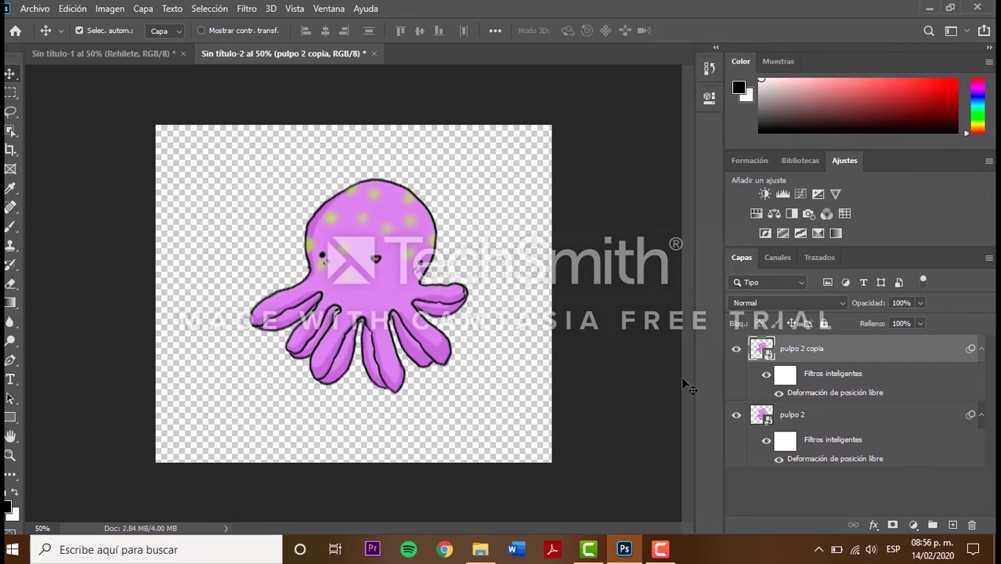
Step: Duplicate the octopus layer again, hide the new copy, and reopen its warp mesh
{"action": "key", "text": "ctrl+j"}
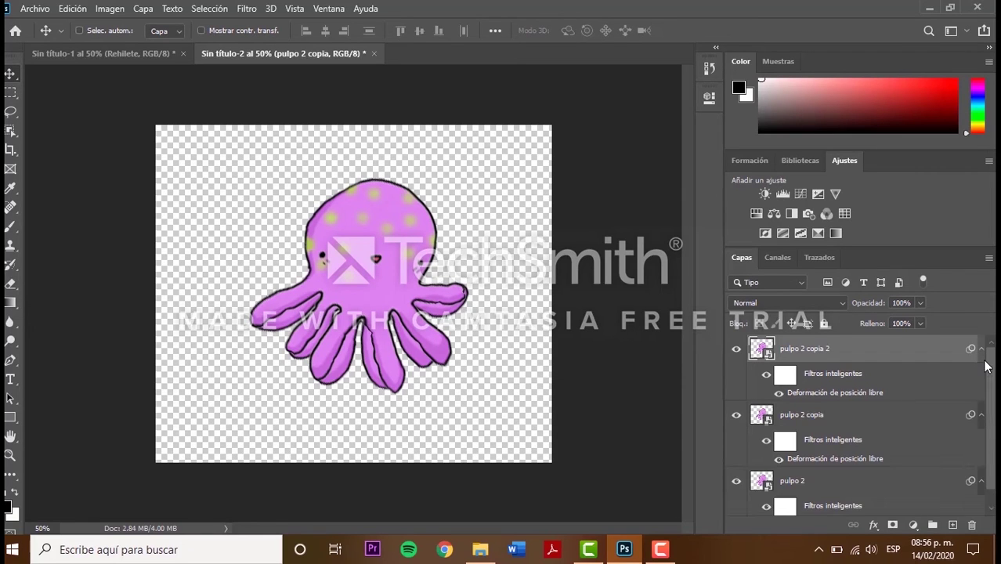
{"action": "left_click", "coordinate": [736, 348]}
{"action": "double_click", "coordinate": [834, 458]}
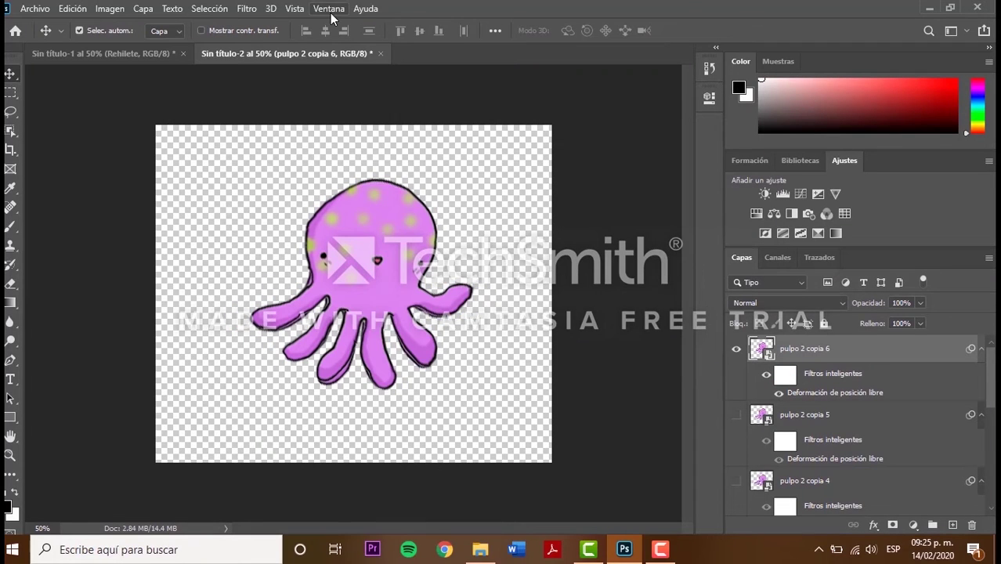
{"action": "left_click", "coordinate": [329, 9]}
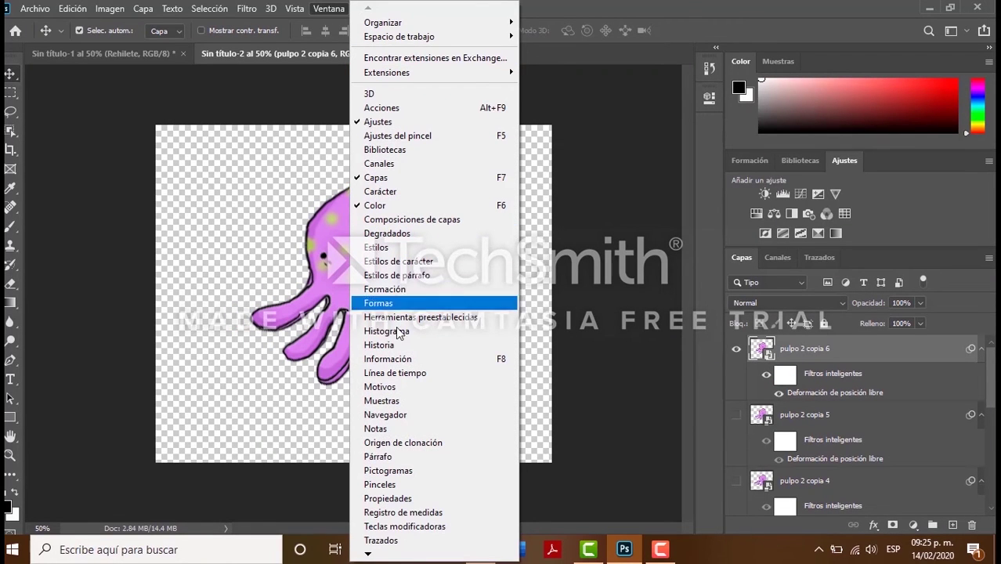
Step: Create a frame animation, hide pulpo 2 copia 6 in frame 1, and show pulpo 2 copia in frame 2
{"action": "left_click", "coordinate": [394, 374]}
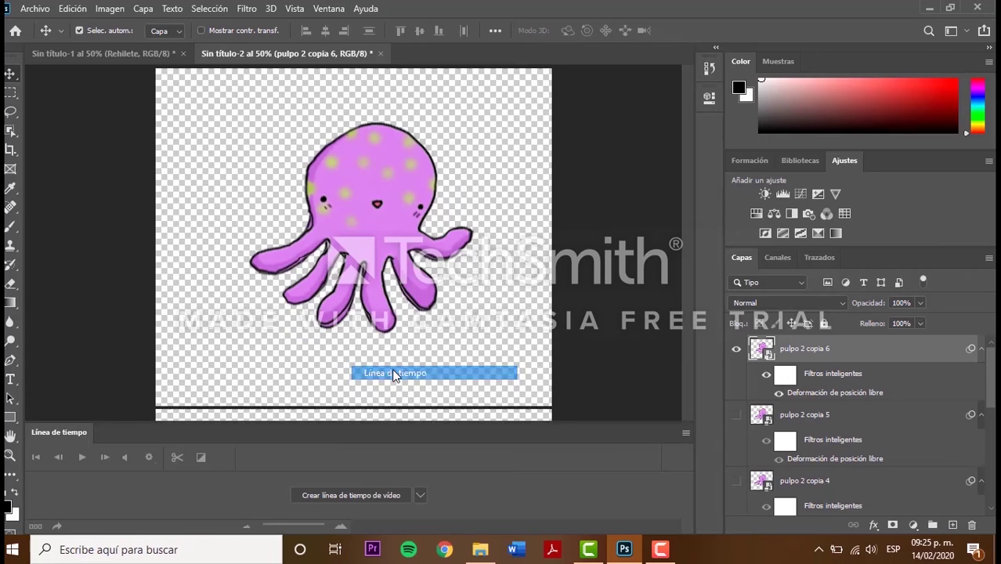
{"action": "left_click", "coordinate": [334, 495]}
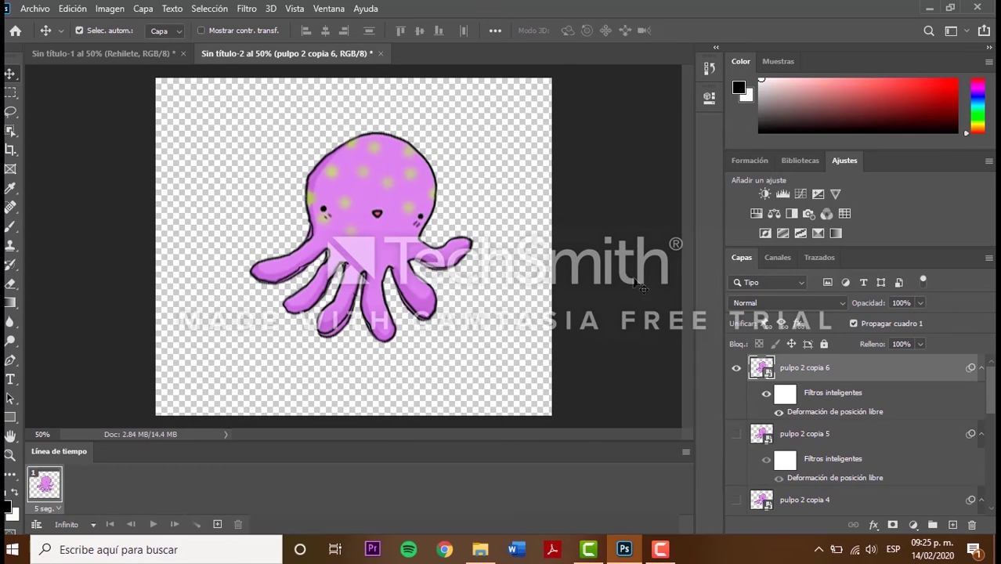
{"action": "left_click", "coordinate": [741, 373]}
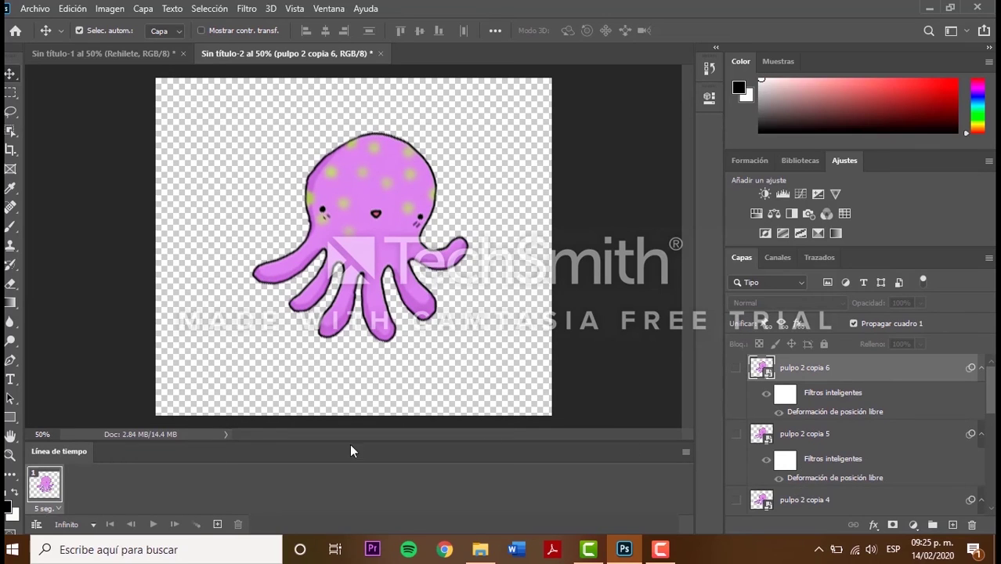
{"action": "left_click", "coordinate": [217, 524]}
{"action": "scroll", "coordinate": [933, 408], "scroll_direction": "down", "scroll_amount": 3}
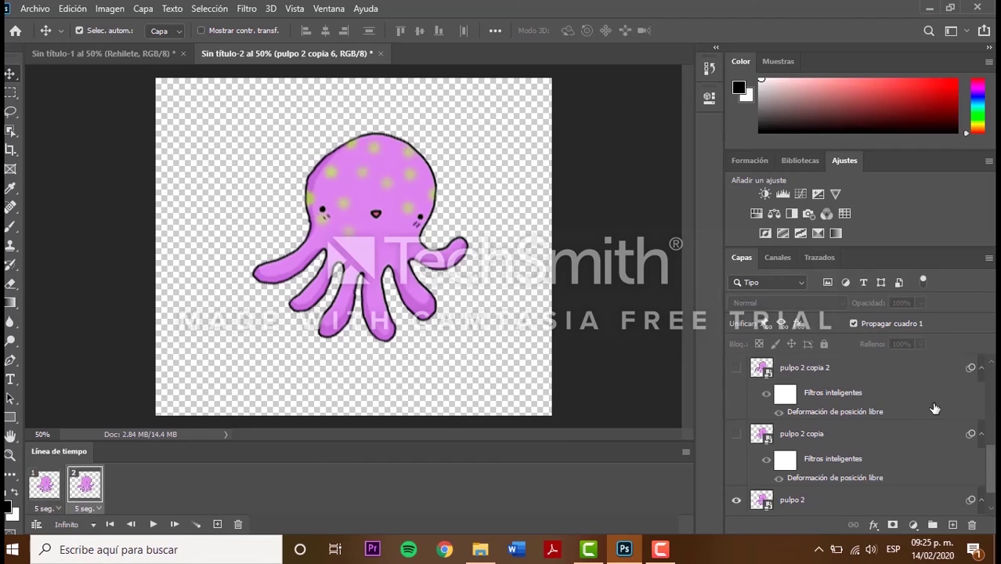
{"action": "scroll", "coordinate": [901, 423], "scroll_direction": "down", "scroll_amount": 3}
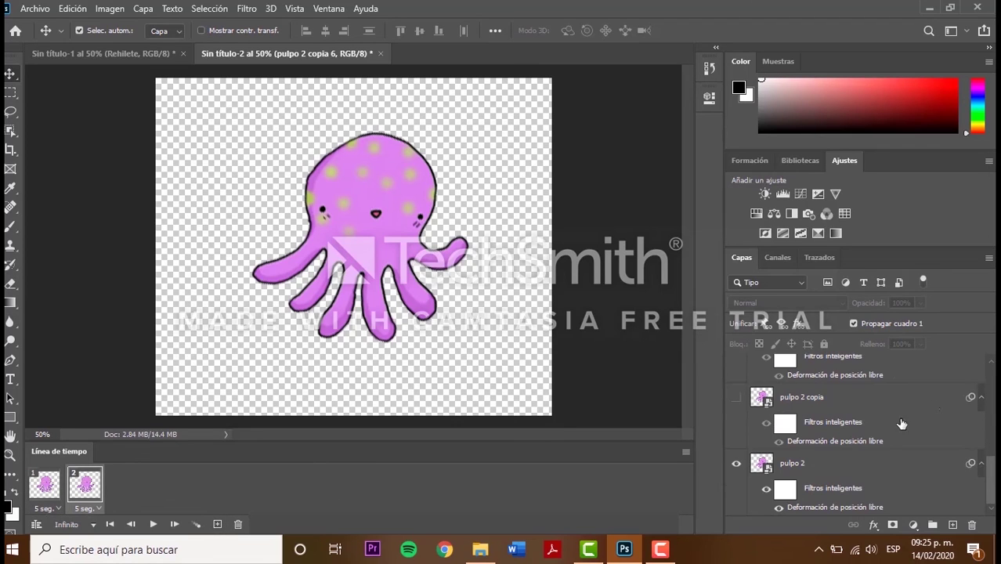
{"action": "left_click", "coordinate": [736, 462]}
{"action": "left_click", "coordinate": [736, 397]}
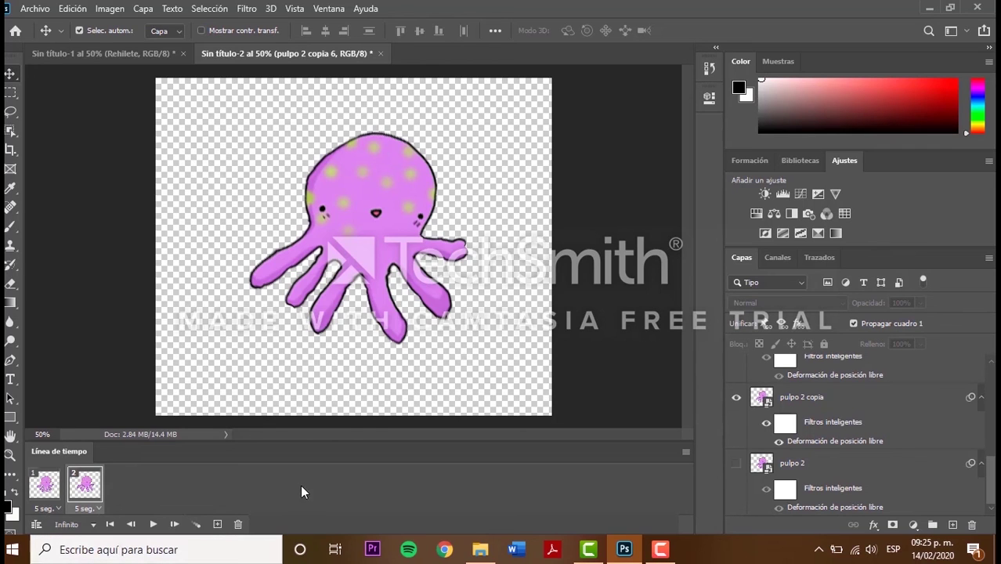
Step: Add frames 3 through 7, swapping in the next pose layer each time, ending with pulpo 2 copia 6
{"action": "left_click", "coordinate": [217, 524]}
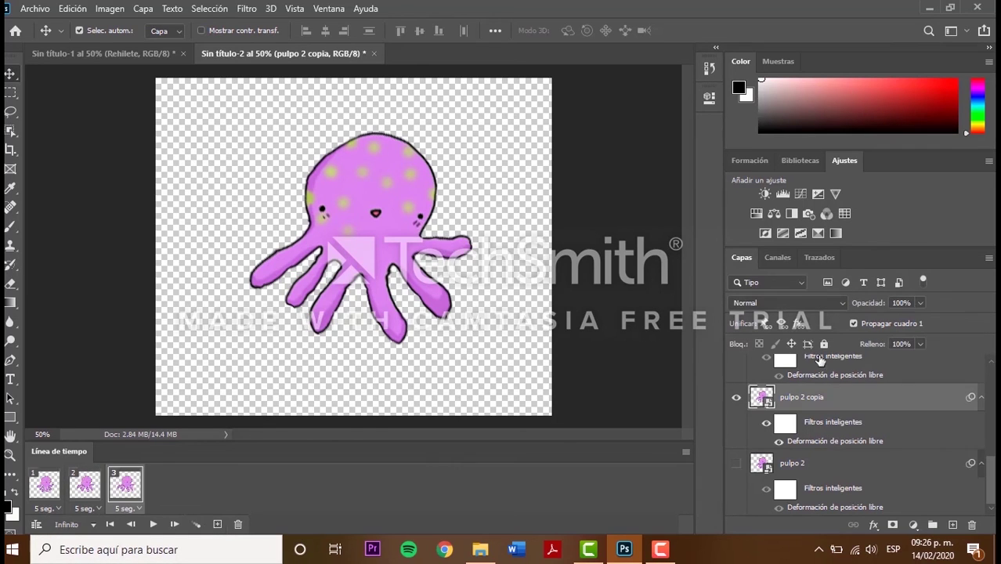
{"action": "left_click", "coordinate": [736, 463]}
{"action": "left_click", "coordinate": [217, 524]}
{"action": "left_click", "coordinate": [736, 463]}
{"action": "left_click", "coordinate": [217, 524]}
{"action": "left_click", "coordinate": [736, 389]}
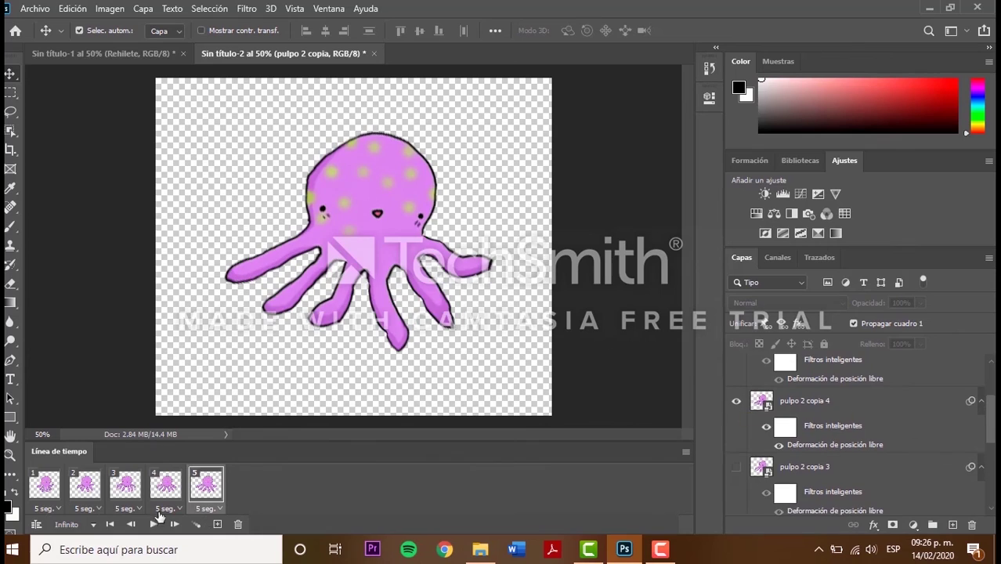
{"action": "left_click", "coordinate": [217, 523]}
{"action": "left_click", "coordinate": [736, 389]}
{"action": "left_click", "coordinate": [217, 523]}
{"action": "left_click", "coordinate": [736, 389]}
{"action": "left_click", "coordinate": [737, 367]}
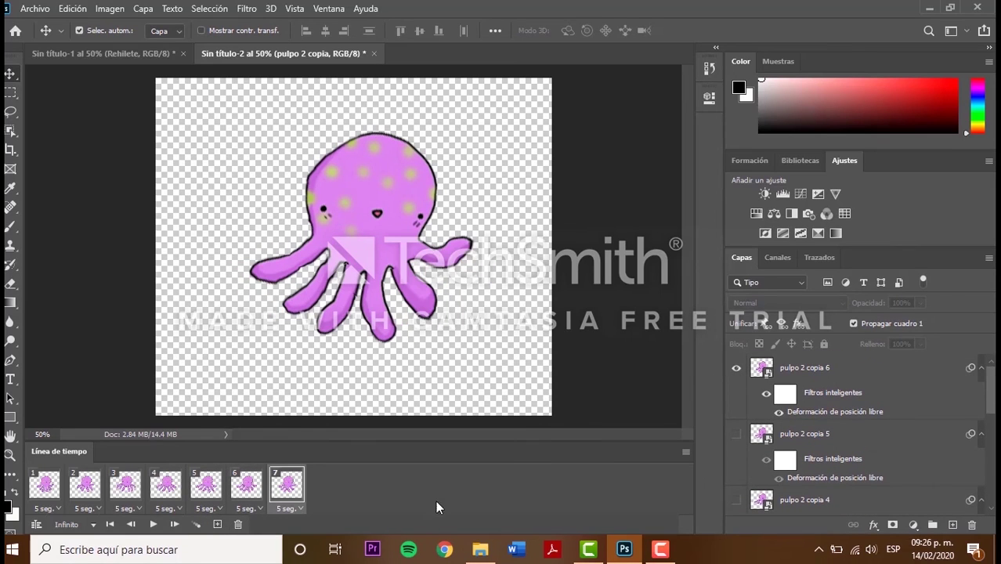
Step: Set every frame's delay to 0.1 seconds and looping to Forever
{"action": "left_click", "coordinate": [57, 509]}
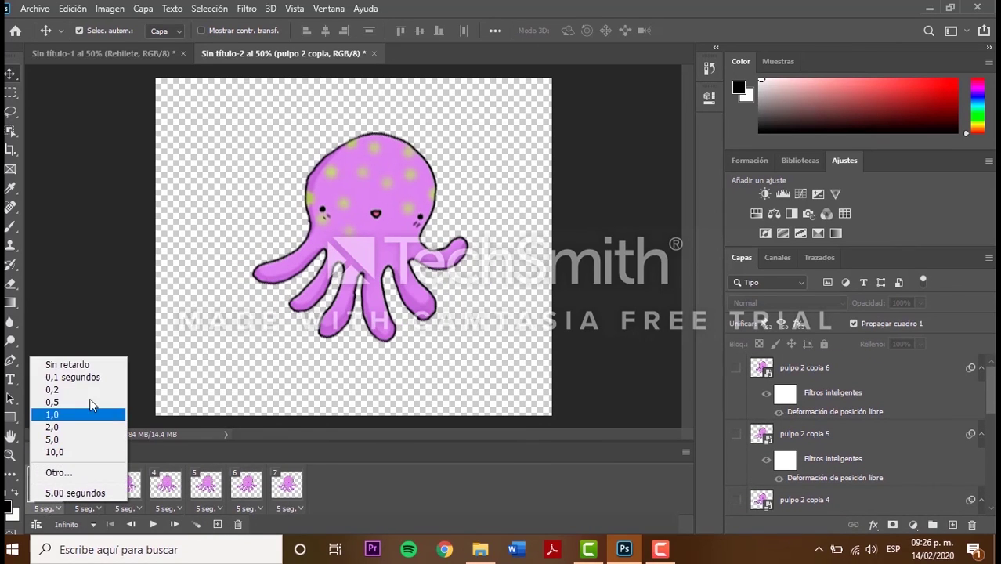
{"action": "left_click", "coordinate": [64, 377]}
{"action": "key", "text": "space"}
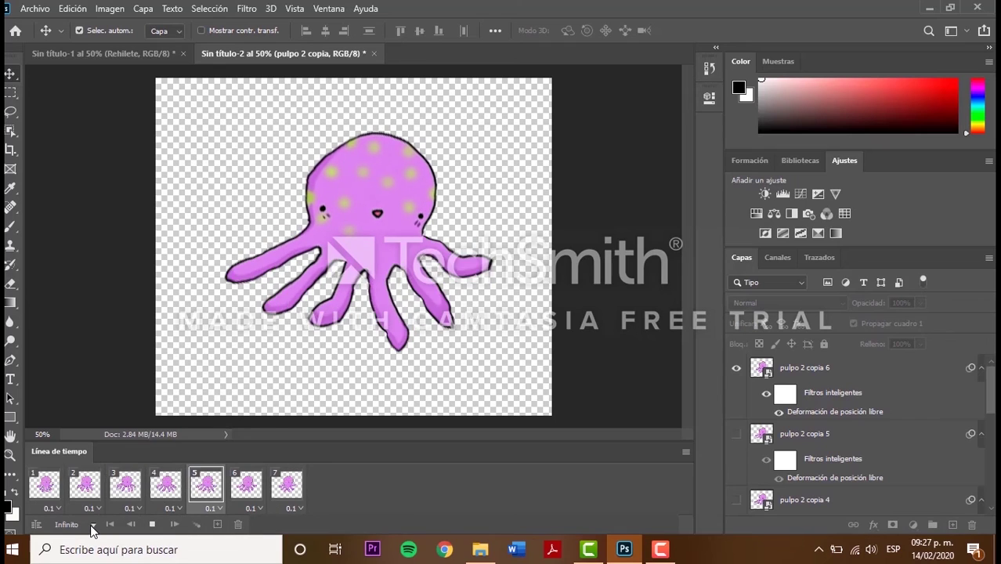
{"action": "left_click", "coordinate": [72, 524]}
{"action": "left_click", "coordinate": [79, 474]}
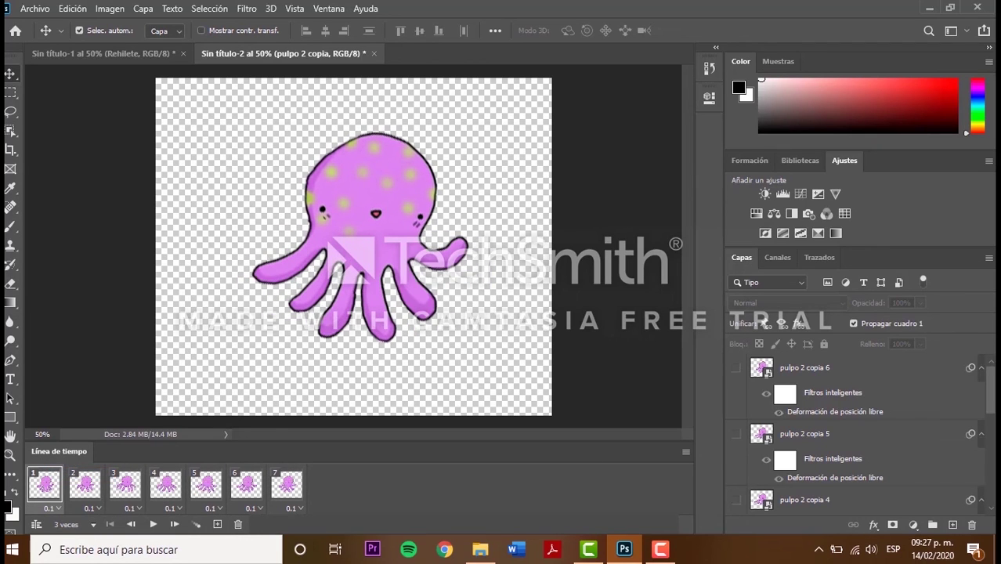
{"action": "left_click", "coordinate": [90, 525]}
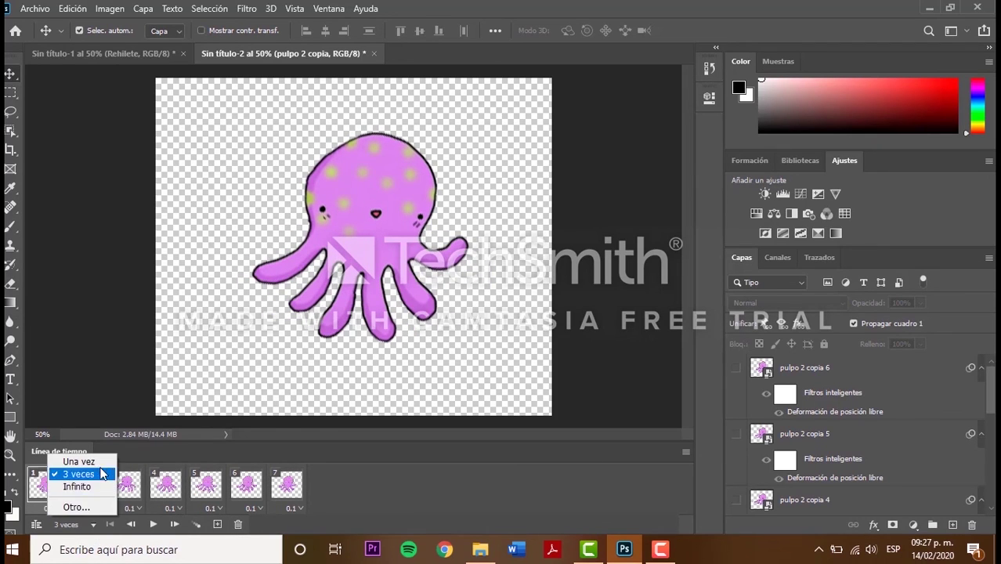
{"action": "left_click", "coordinate": [88, 486]}
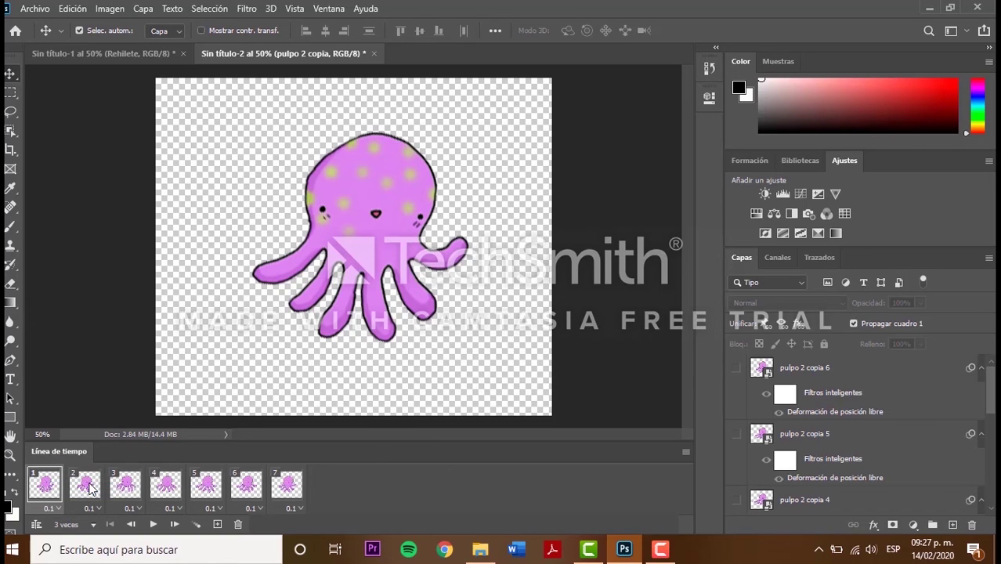
Step: Export the animation via Save for Web (Legacy) as the GIF 'pulpo gif' and preview it
{"action": "left_click", "coordinate": [39, 8]}
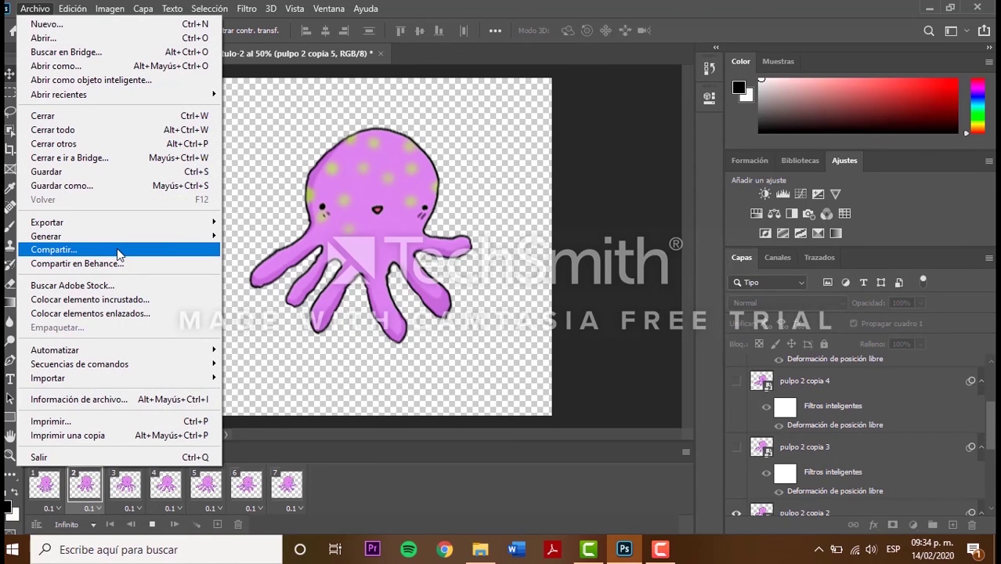
{"action": "mouse_move", "coordinate": [47, 223]}
{"action": "left_click", "coordinate": [266, 277]}
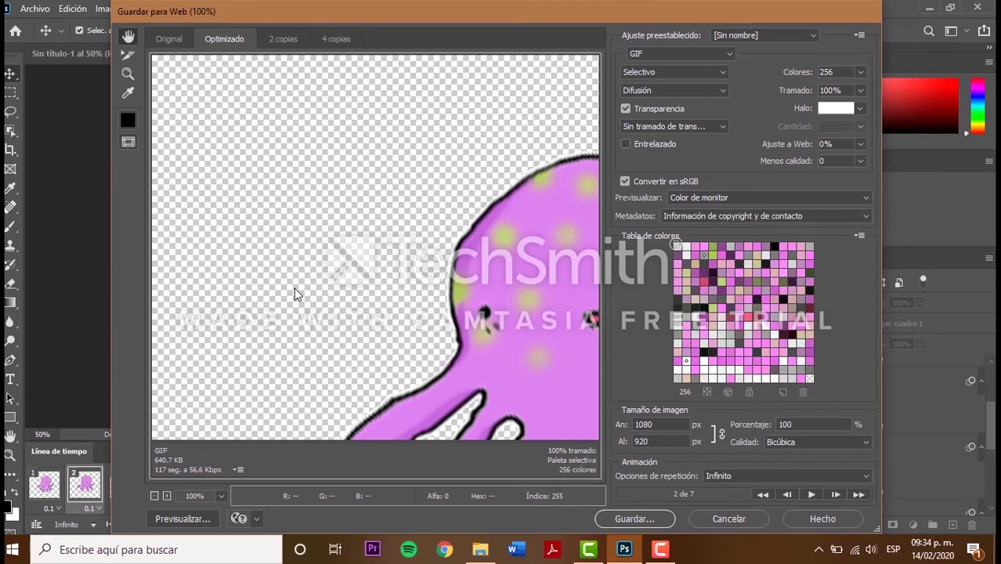
{"action": "left_click", "coordinate": [634, 519]}
{"action": "type", "text": "pulpo gif"}
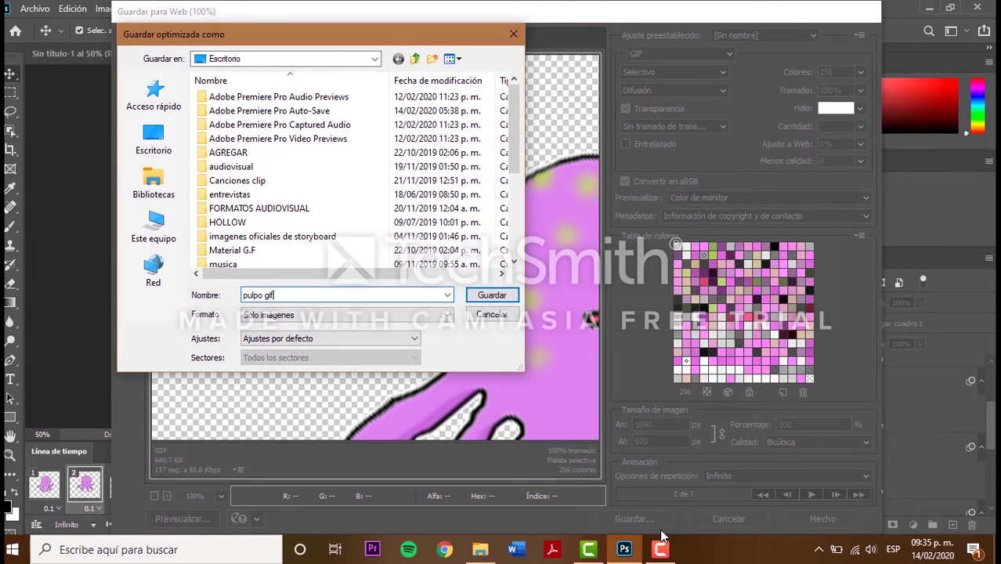
{"action": "key", "text": "Return"}
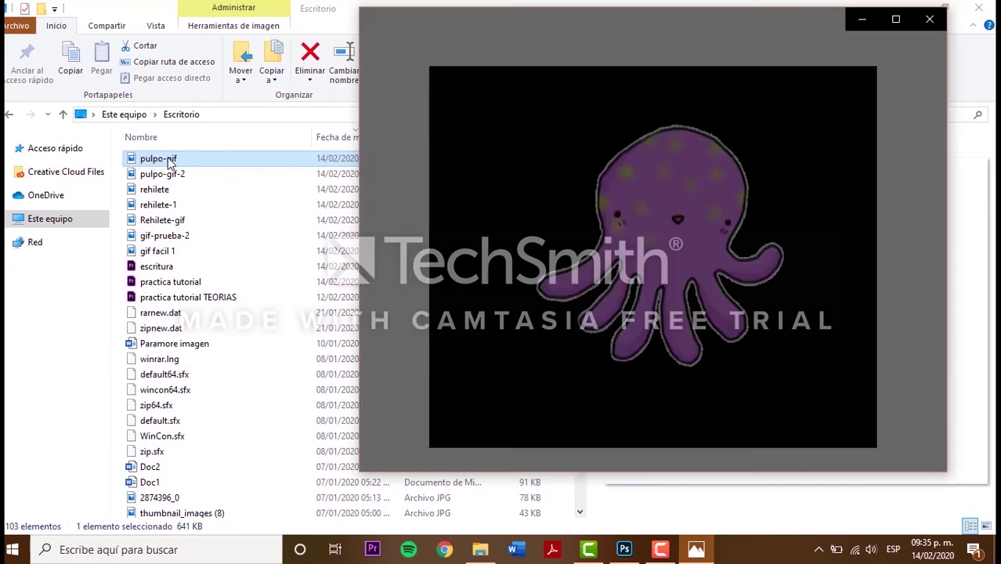
{"action": "left_click_drag", "start_coordinate": [646, 18], "coordinate": [407, 40]}
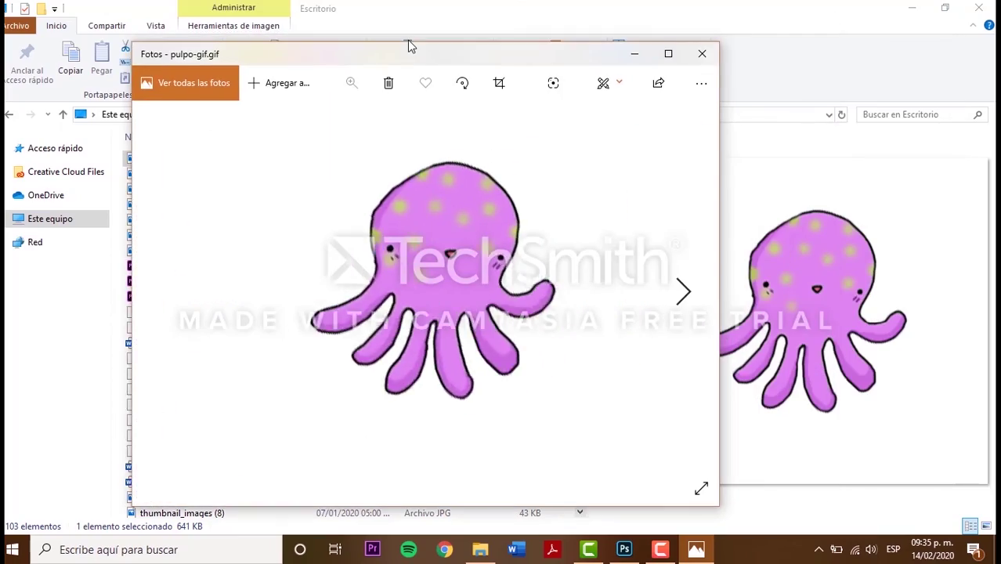